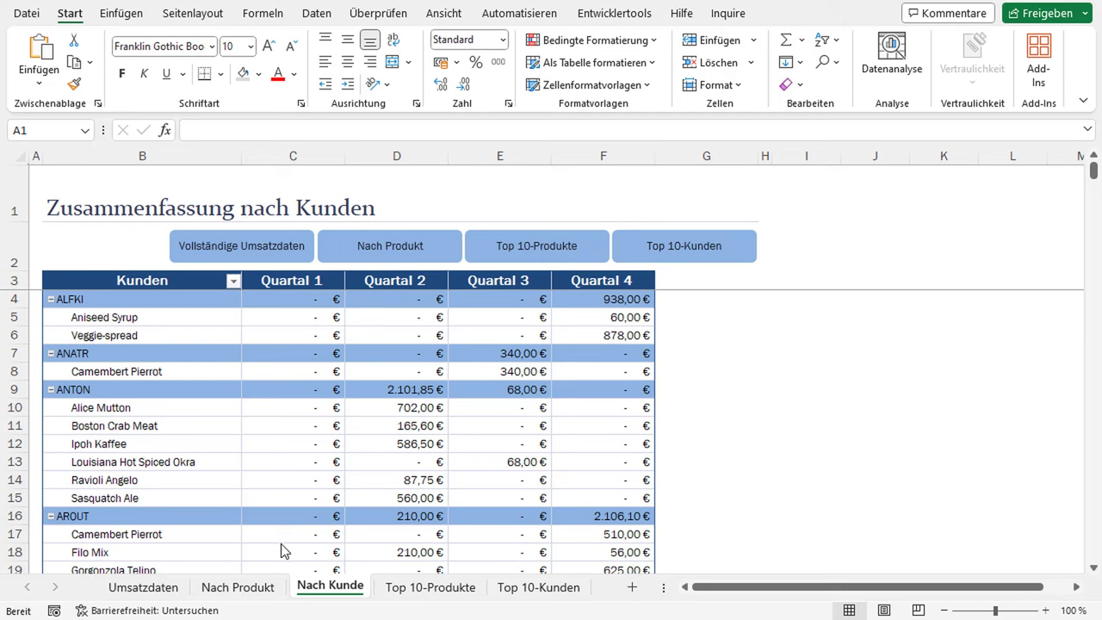
- Add a new worksheet and enter the heading 'Auswahl' in B4
click(631, 587)
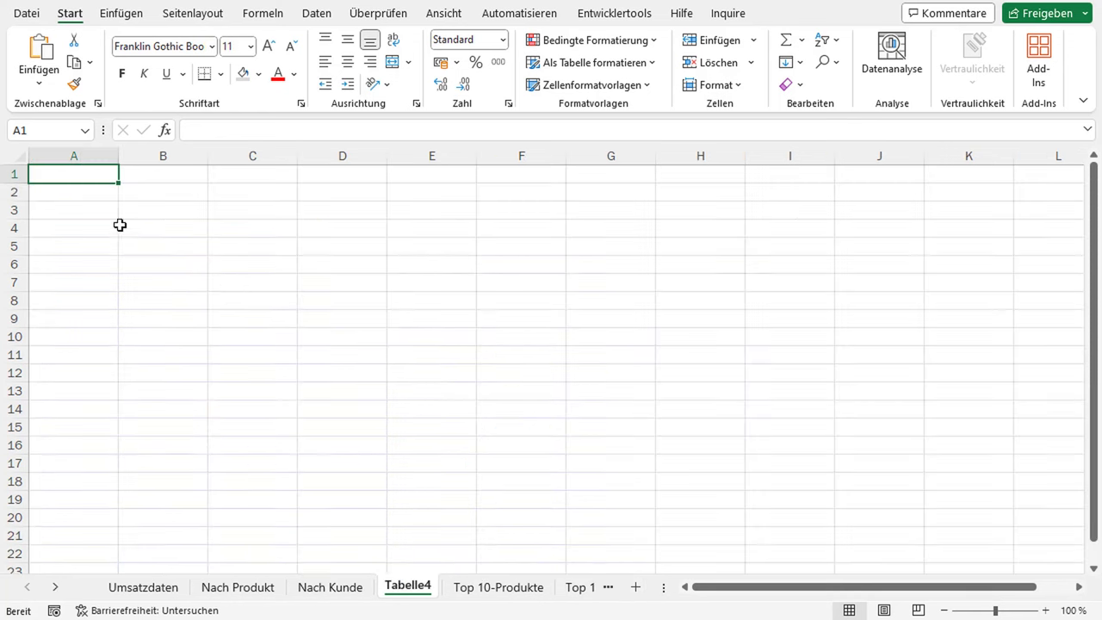
click(125, 233)
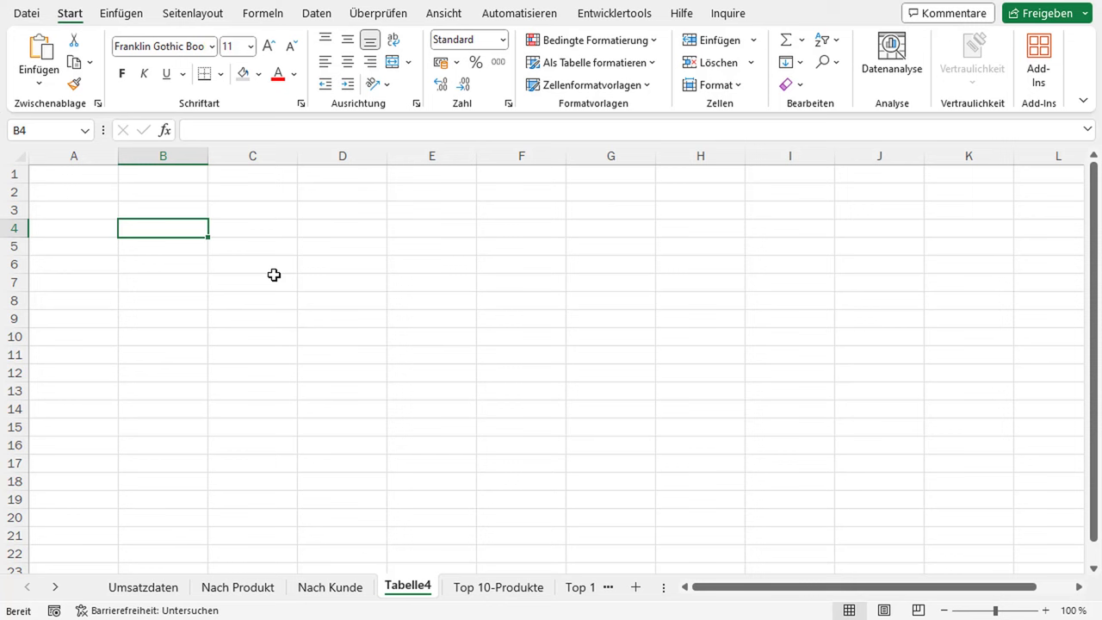
text(Auswahl)
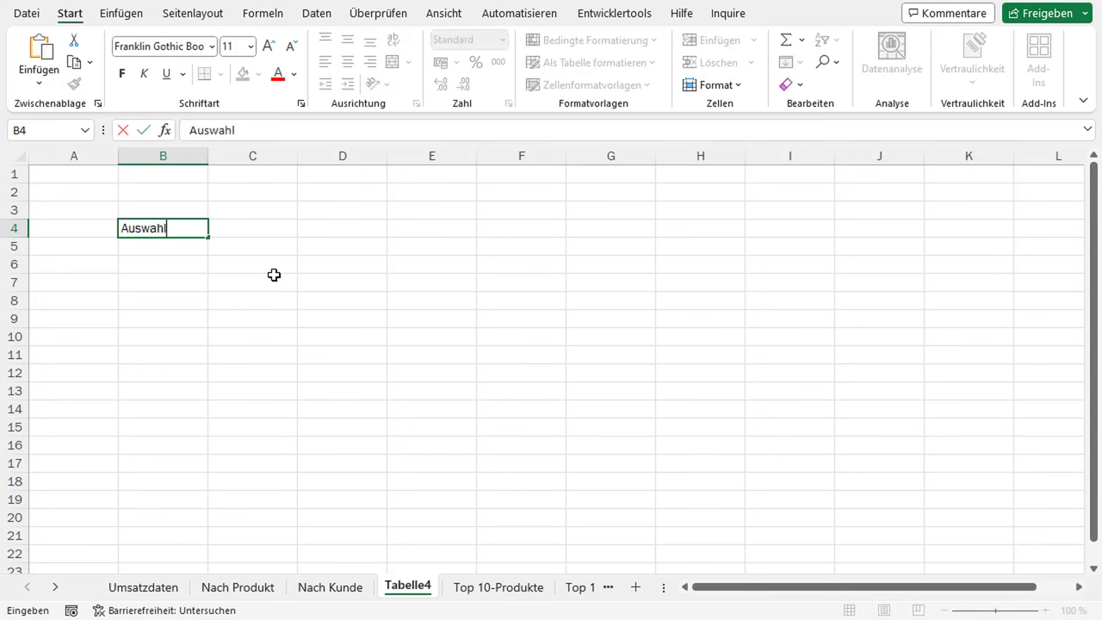
key(Return)
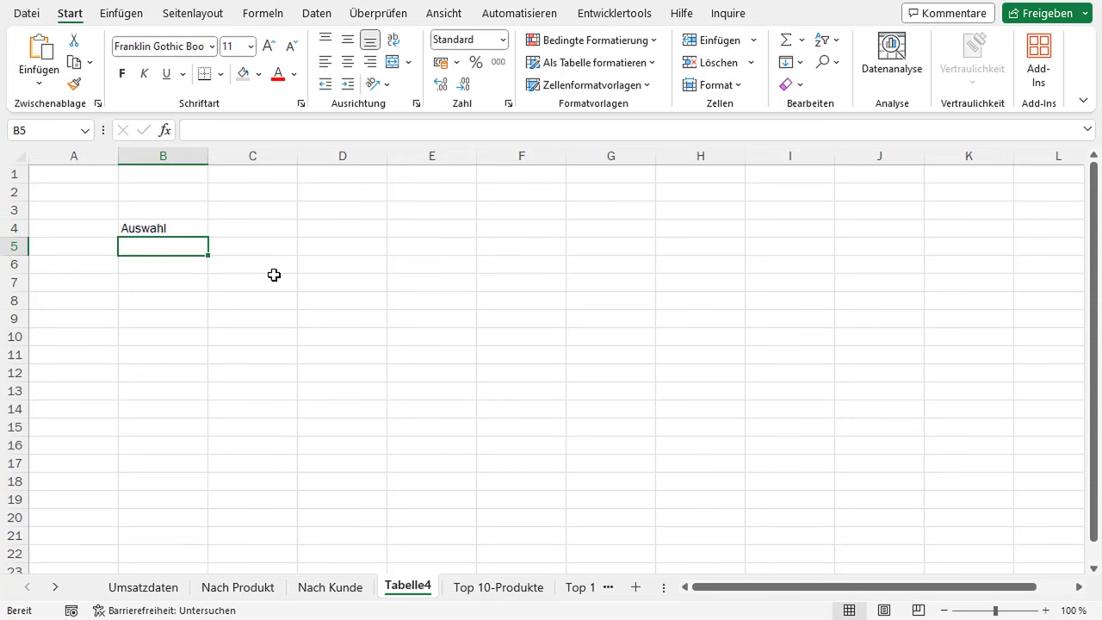
- List the fruits Äpfel, Bananen, Orangen and Kiwi in B5:B8
text(A)
key(BackSpace)
text(0)
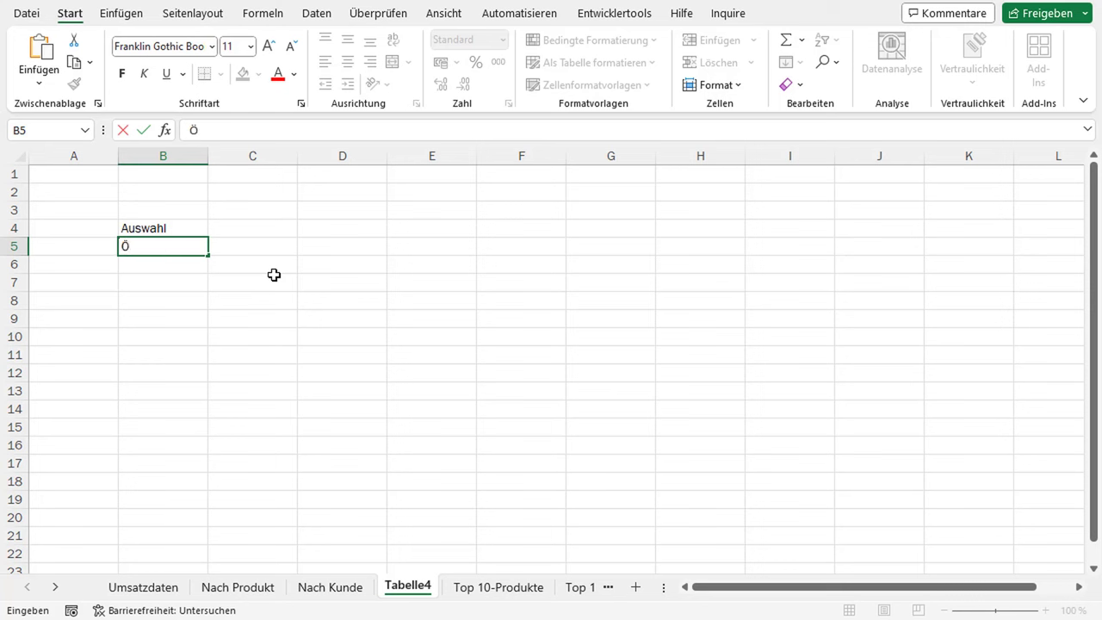
key(BackSpace)
text(Äpfel)
key(Return)
text(Bana)
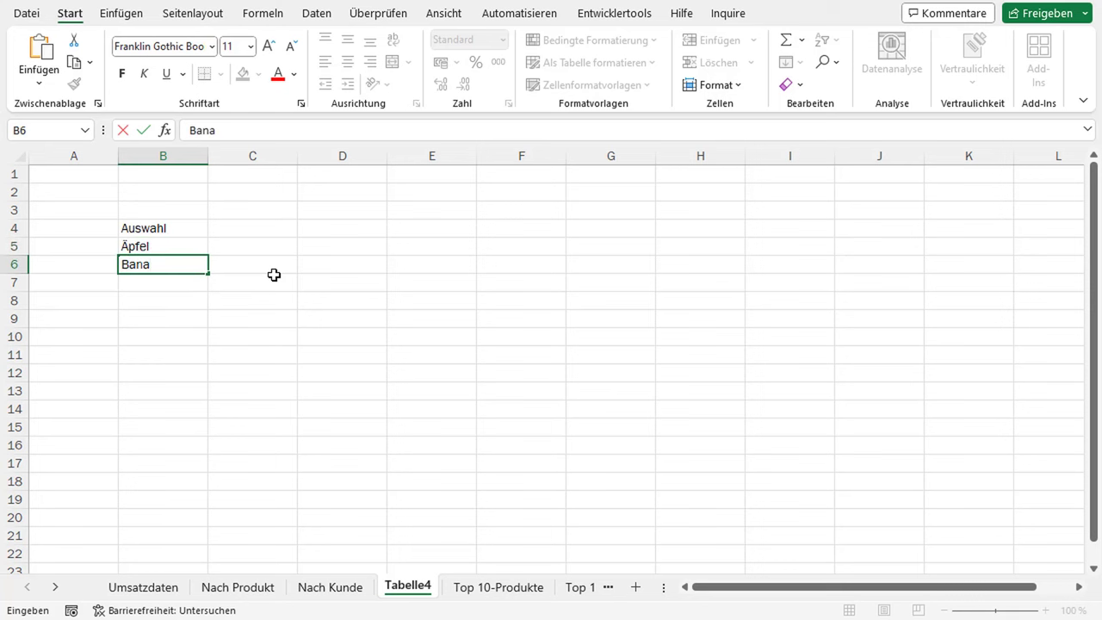
text(naen)
key(Return)
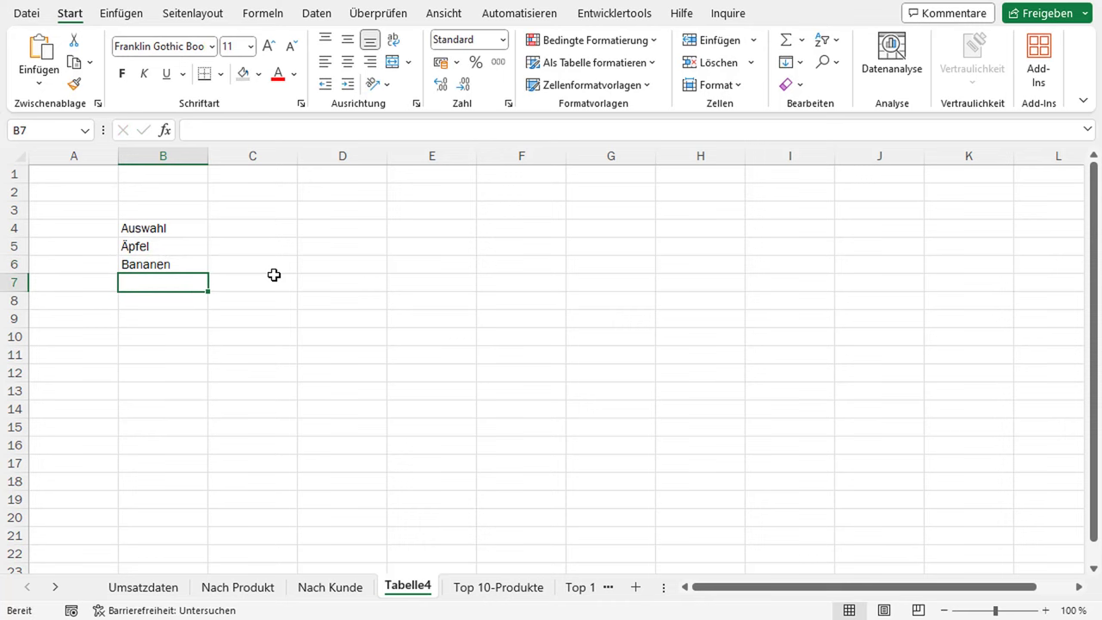
text(Orangen)
key(Return)
text(Ki)
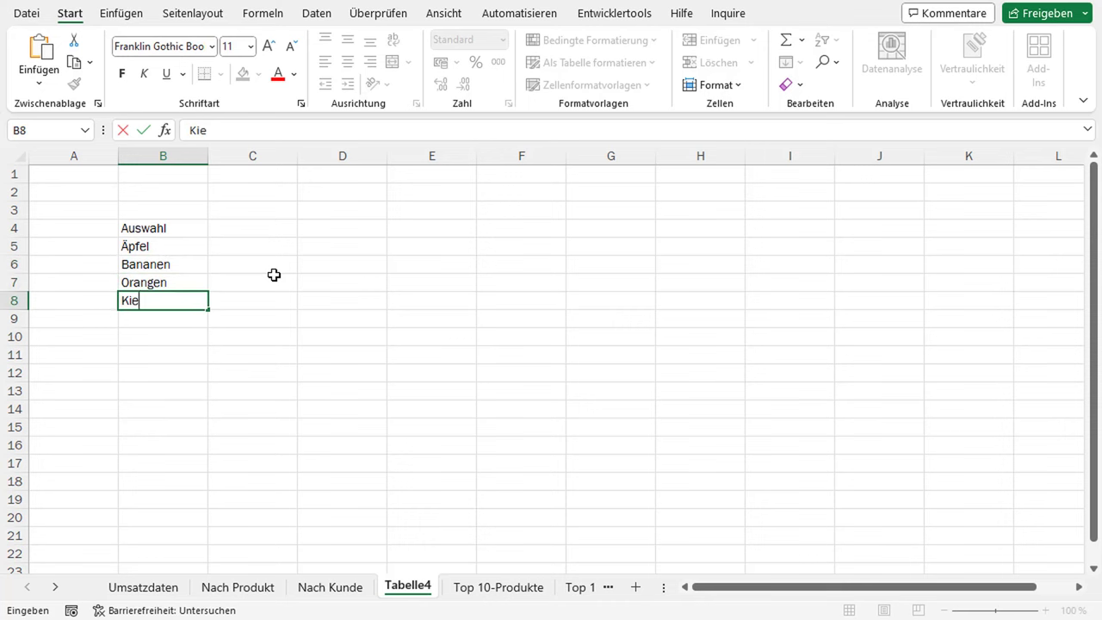
text(wi)
key(Return)
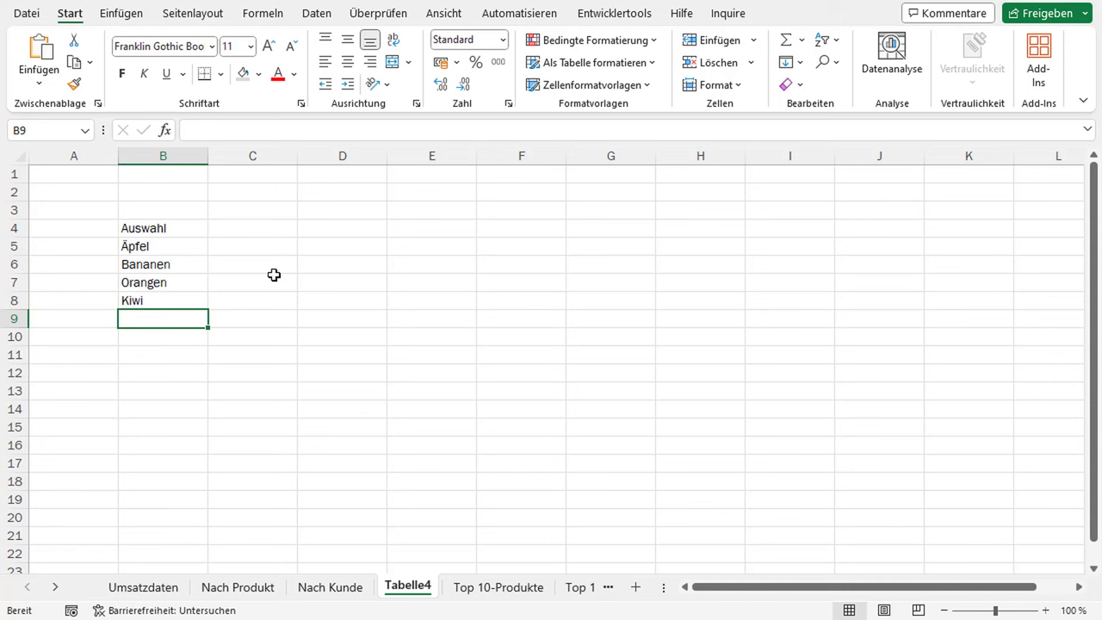
- Make the 'Auswahl' heading in B4 bold
click(185, 229)
key(ctrl+shift+f)
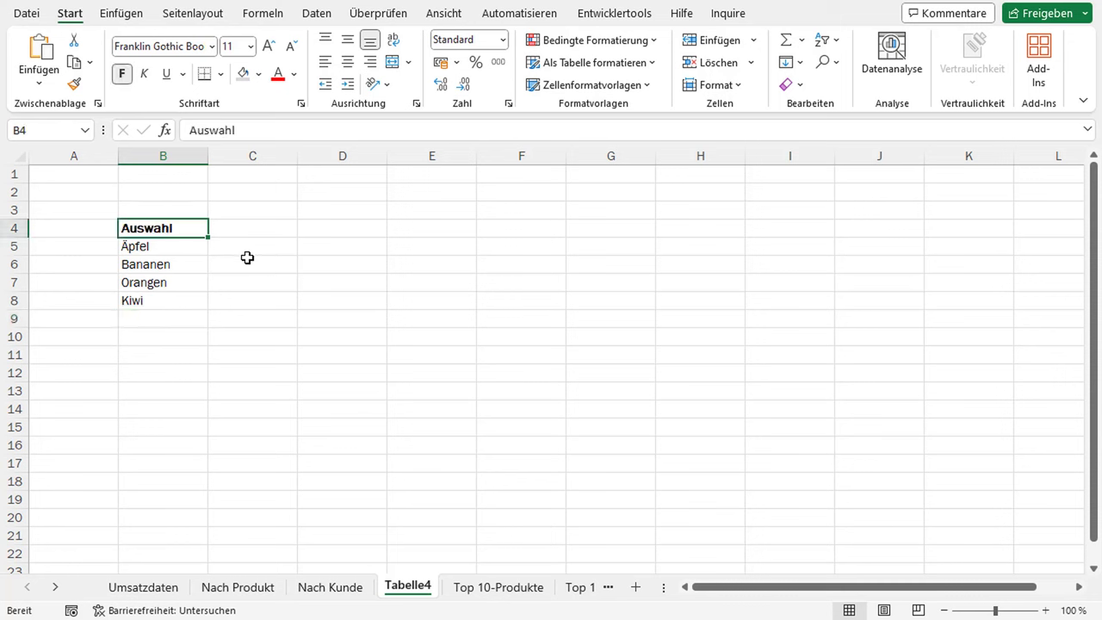
click(290, 267)
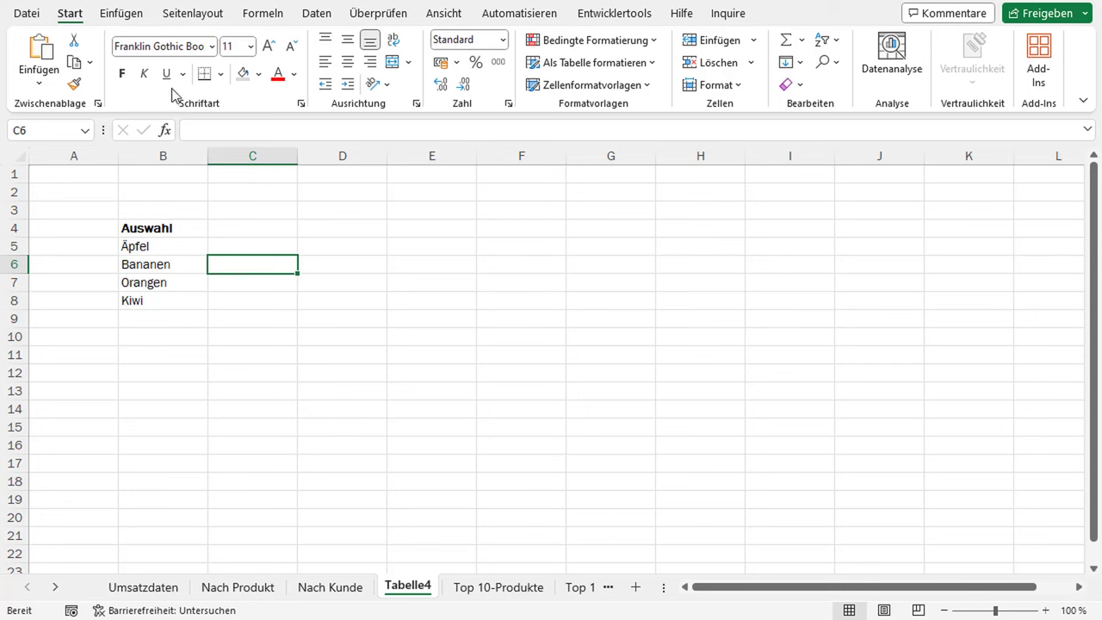
- In Datenüberprüfung for C6, allow Liste with source =$B$5:$B$8
click(136, 15)
click(316, 14)
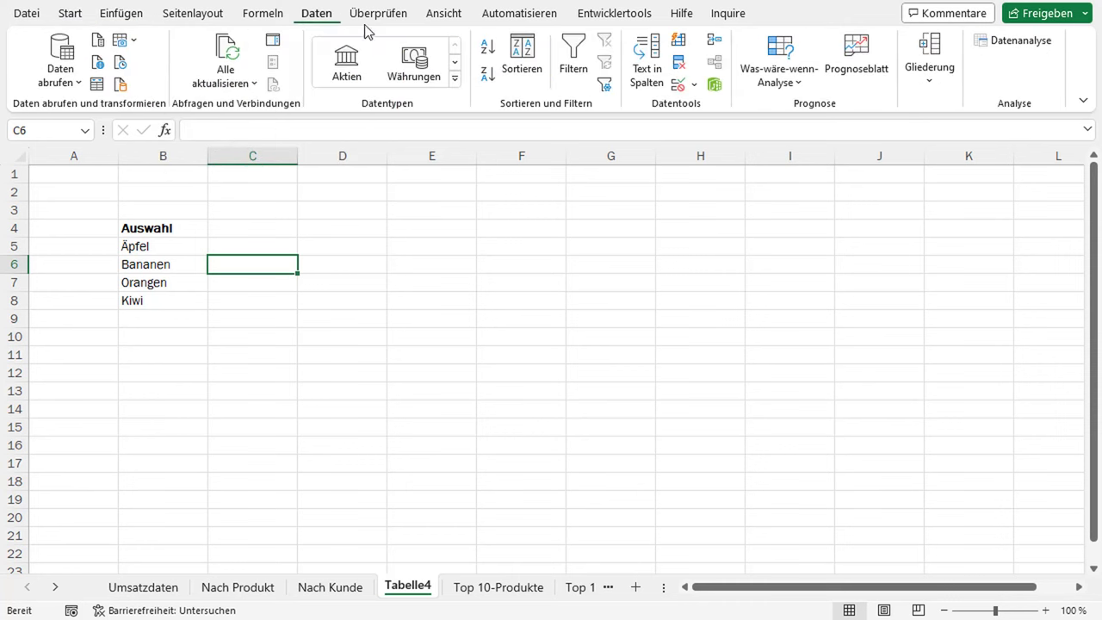
click(678, 93)
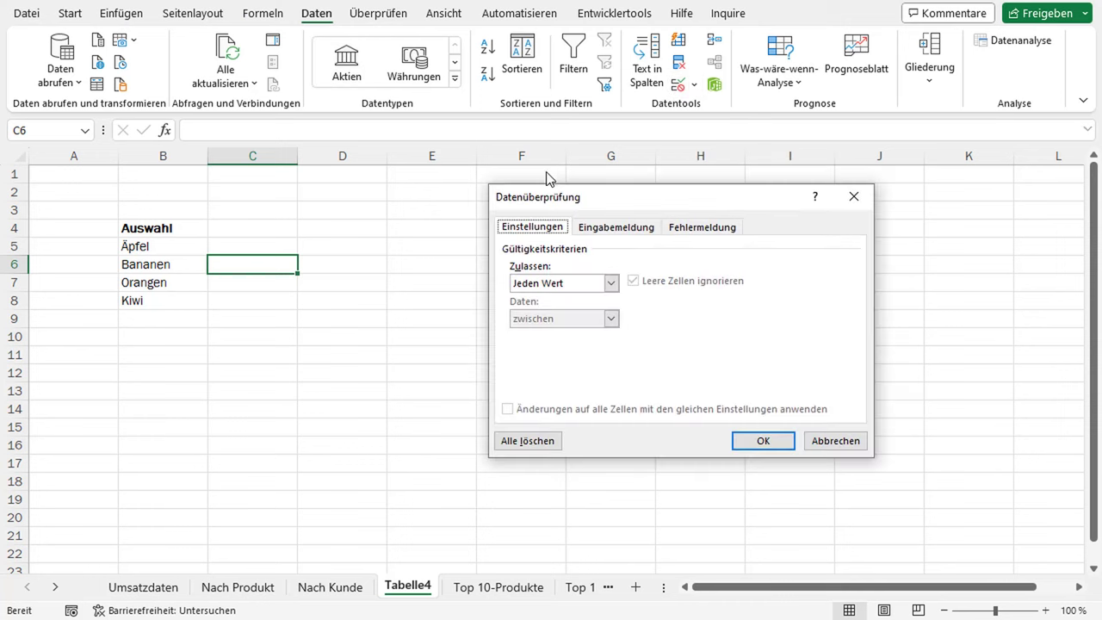
drag(595, 197, 485, 199)
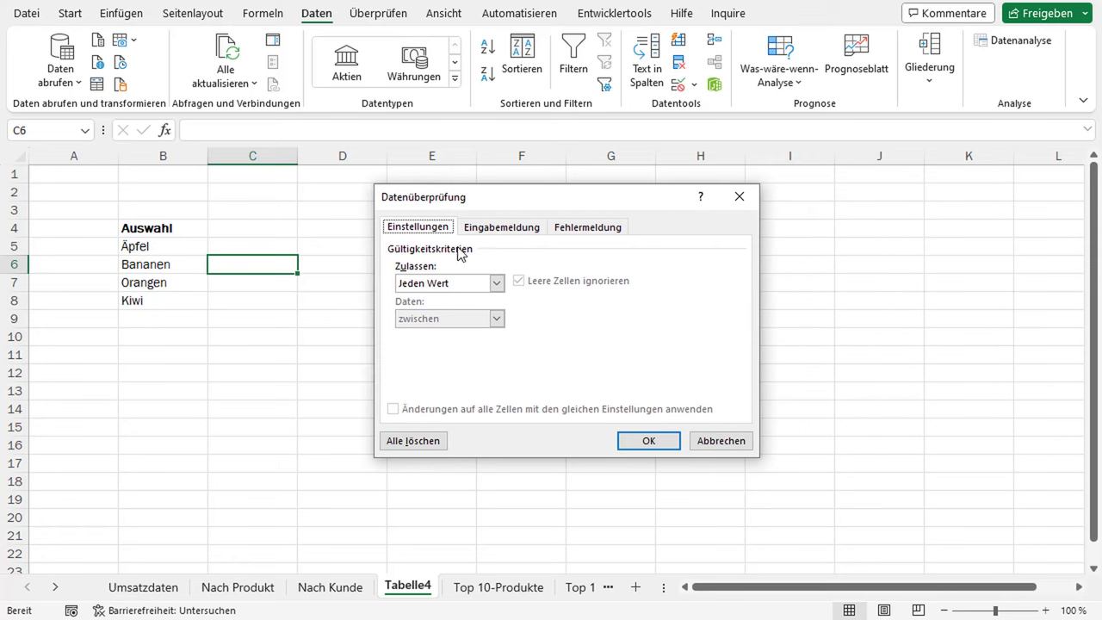
click(496, 286)
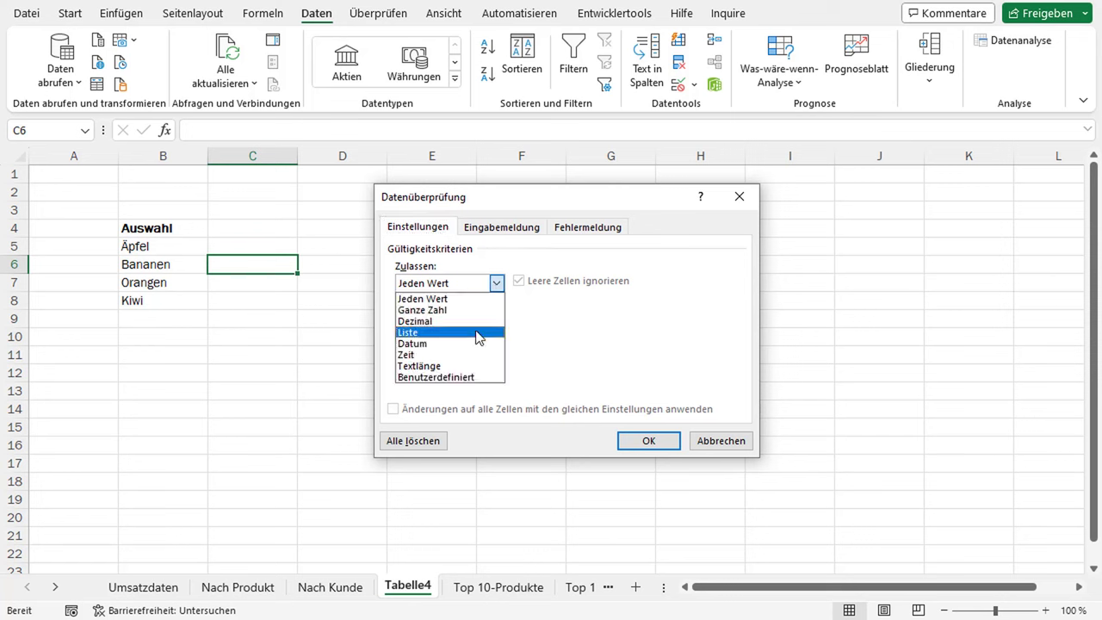
click(447, 332)
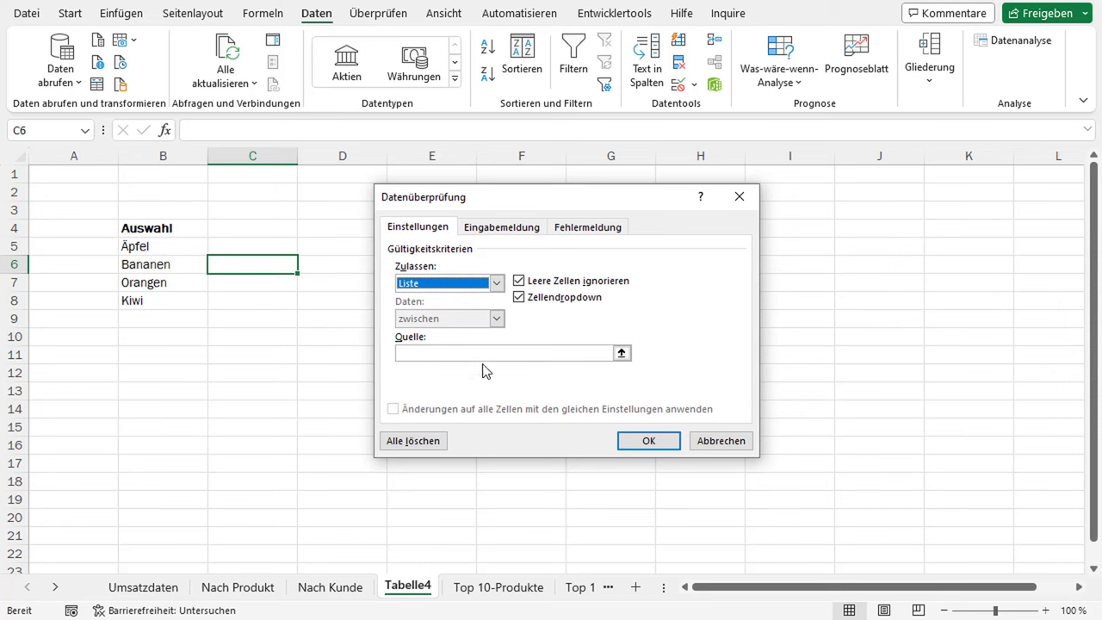
click(621, 353)
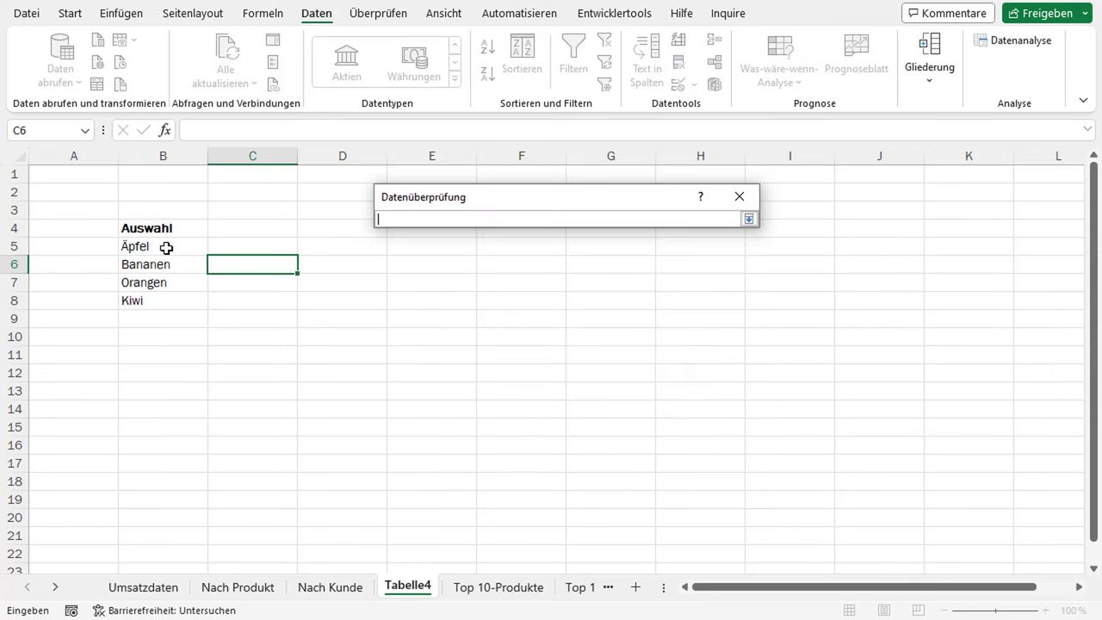
drag(163, 248, 160, 297)
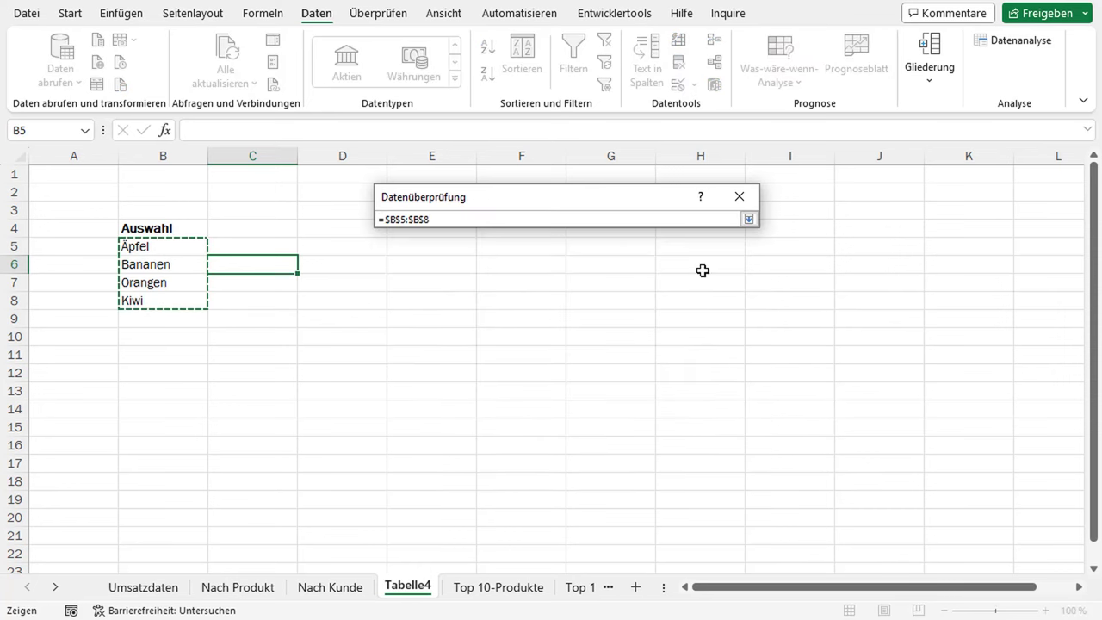
click(748, 219)
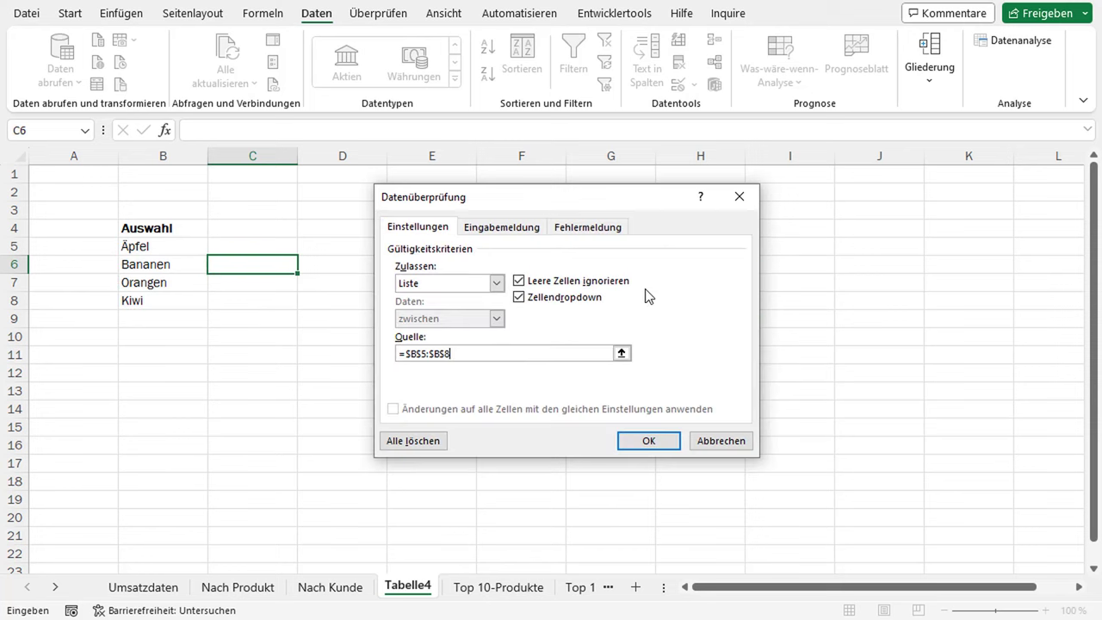
- Confirm the list validation and pick Bananen from C6's new dropdown
click(641, 441)
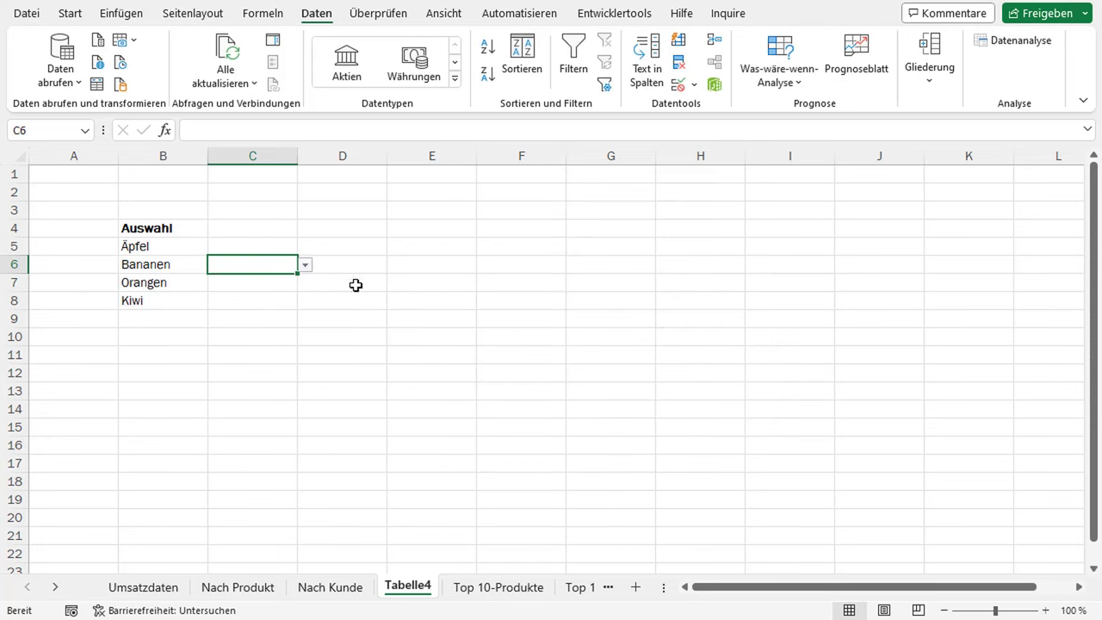
click(306, 267)
click(325, 320)
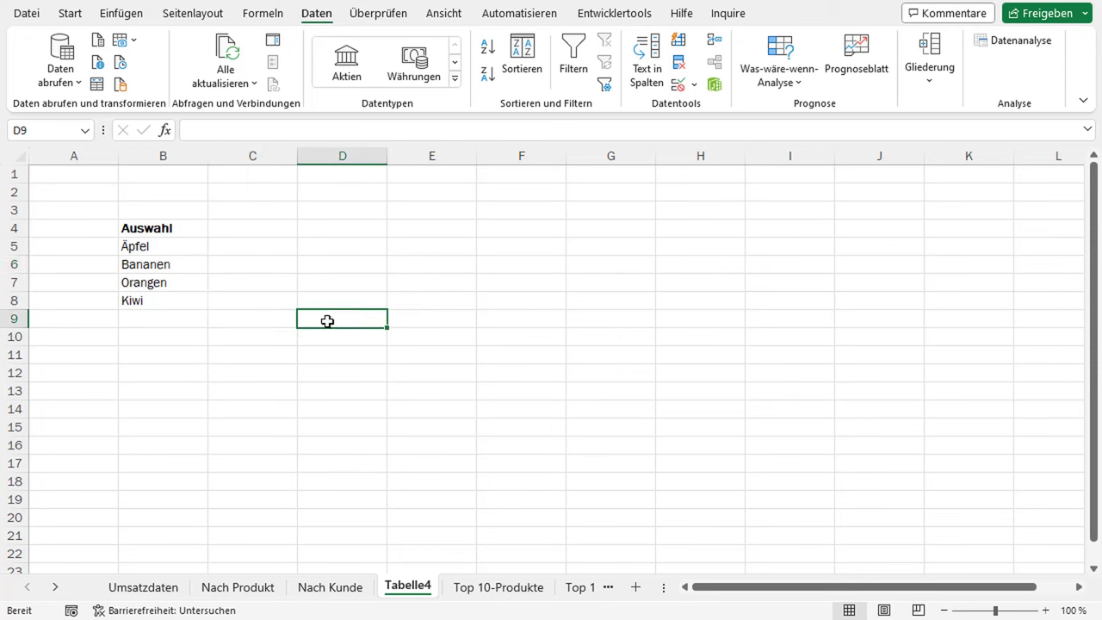
click(293, 266)
click(306, 267)
click(273, 297)
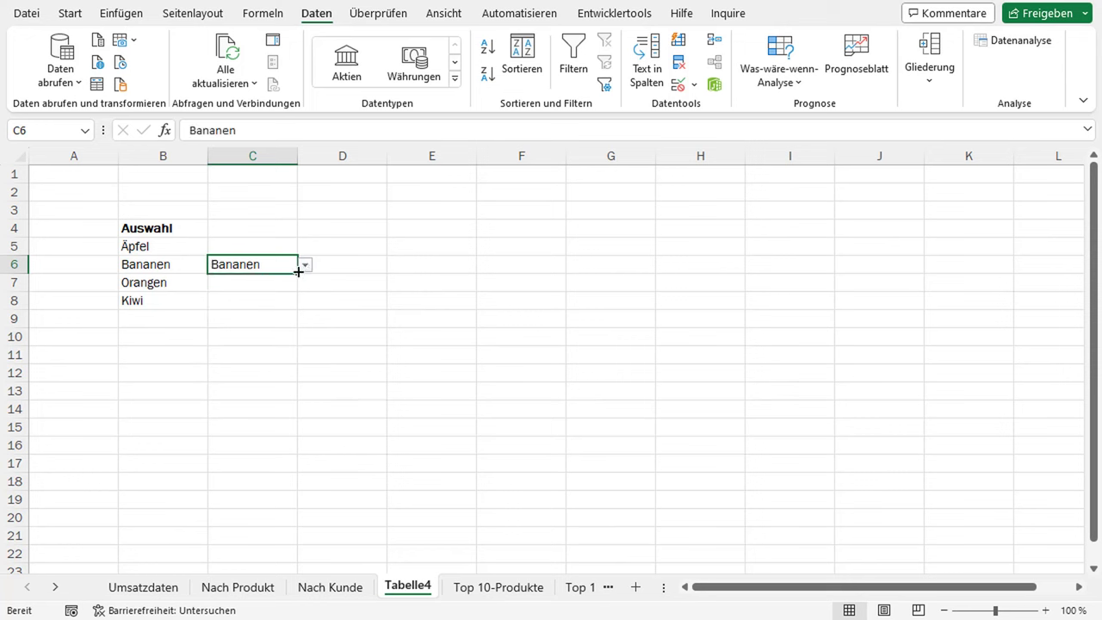
- Switch C6 to Orangen, then Äpfel, then Kiwi from the dropdown
click(306, 267)
click(274, 312)
click(306, 267)
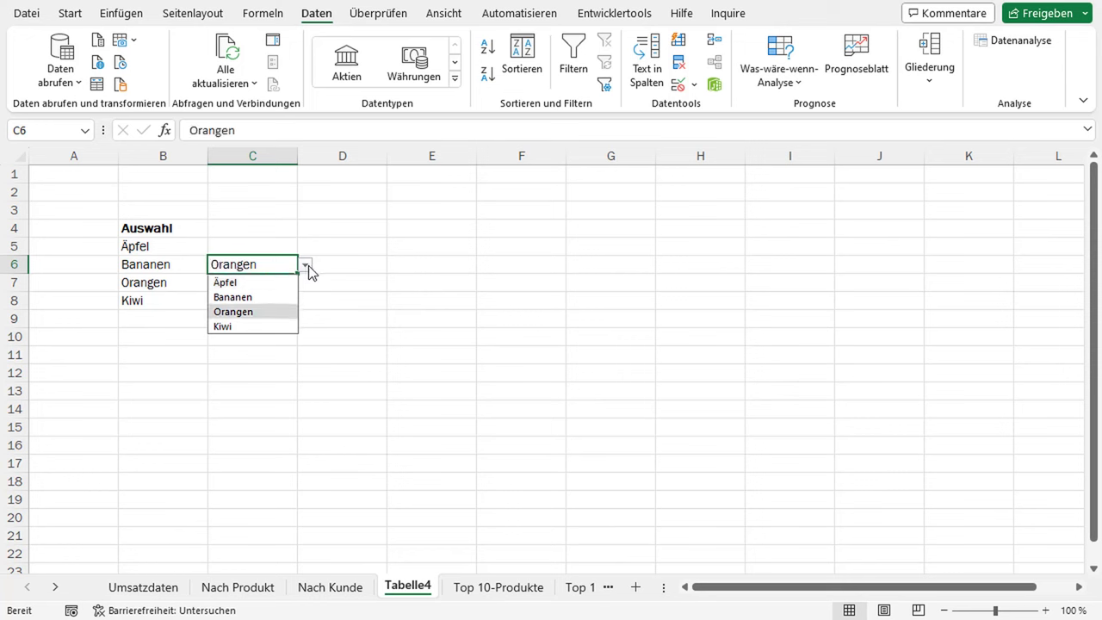
click(296, 282)
click(307, 267)
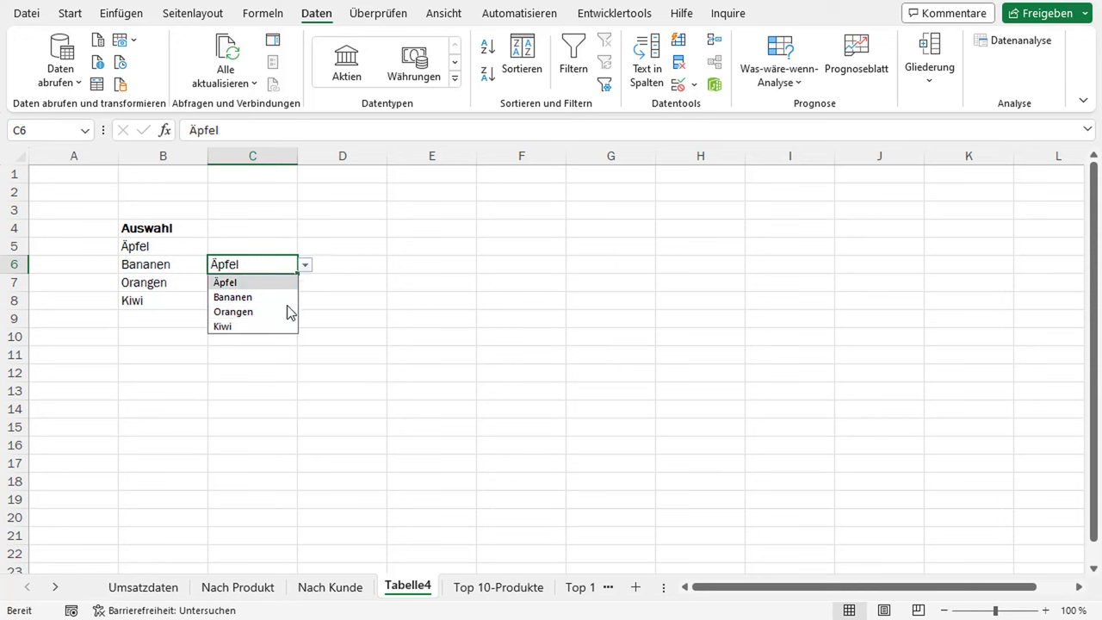
click(269, 330)
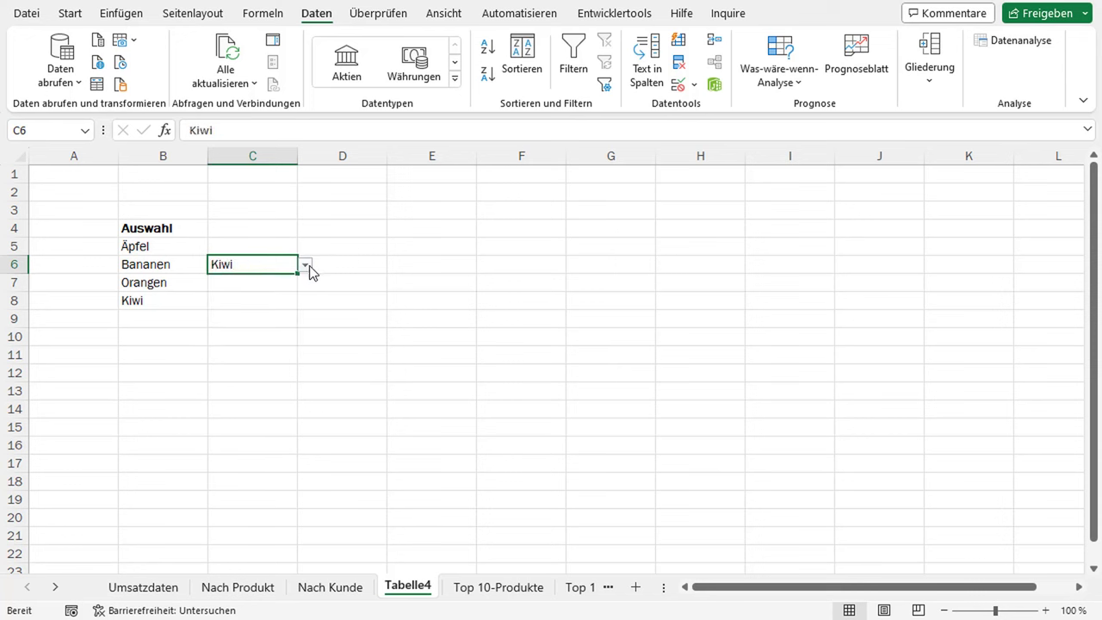
- Pick Bananen, Orangen and finally Kiwi again, leaving C6 on Kiwi
click(307, 267)
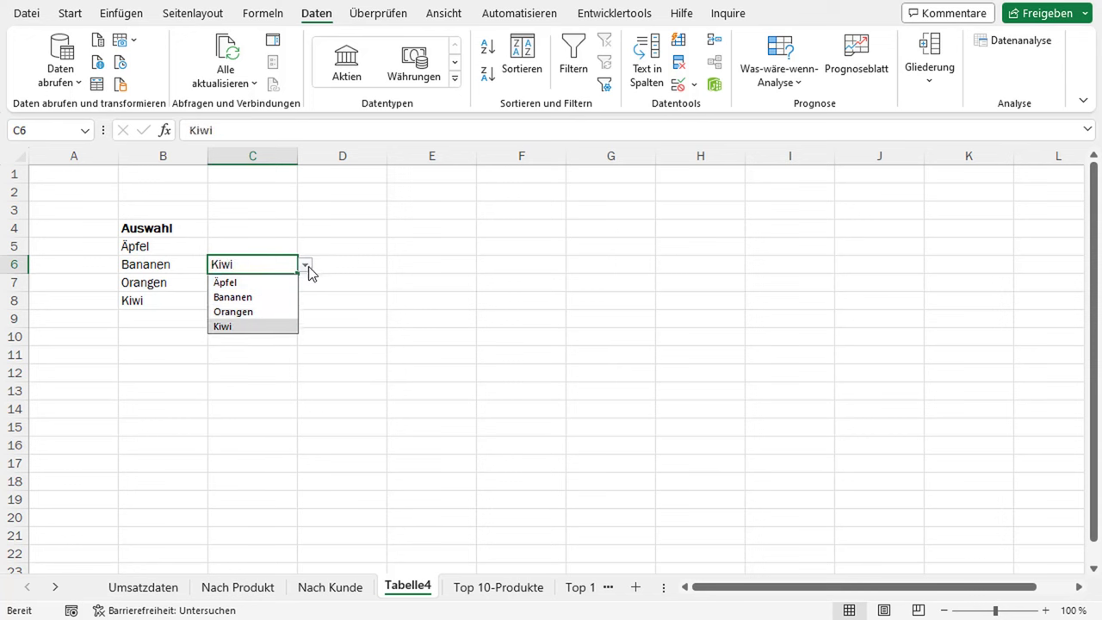
click(257, 298)
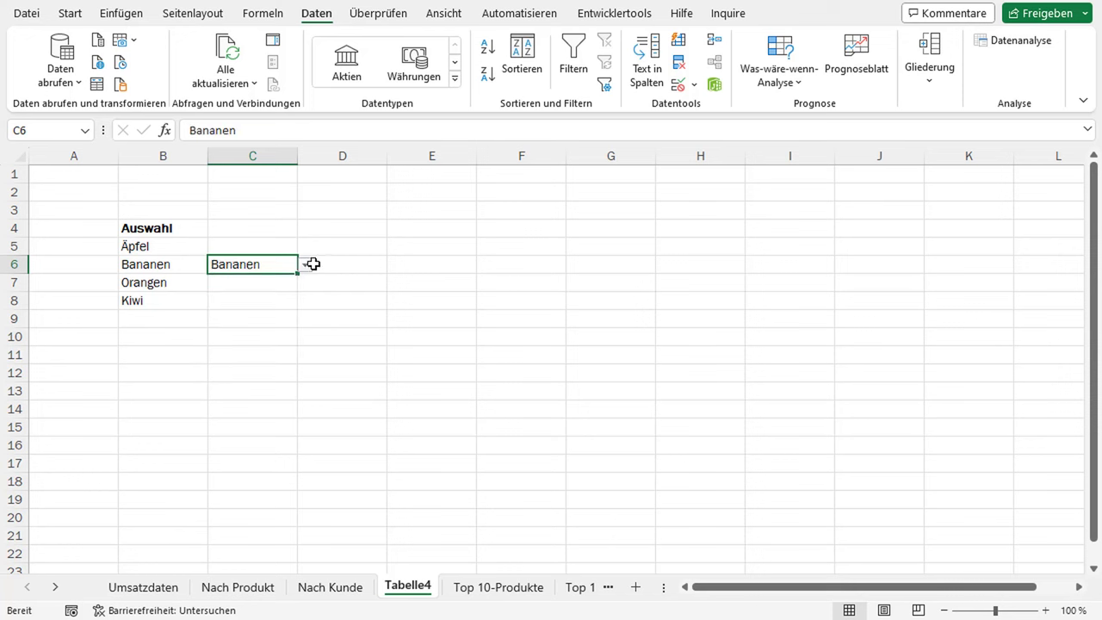
click(307, 265)
click(272, 312)
click(305, 266)
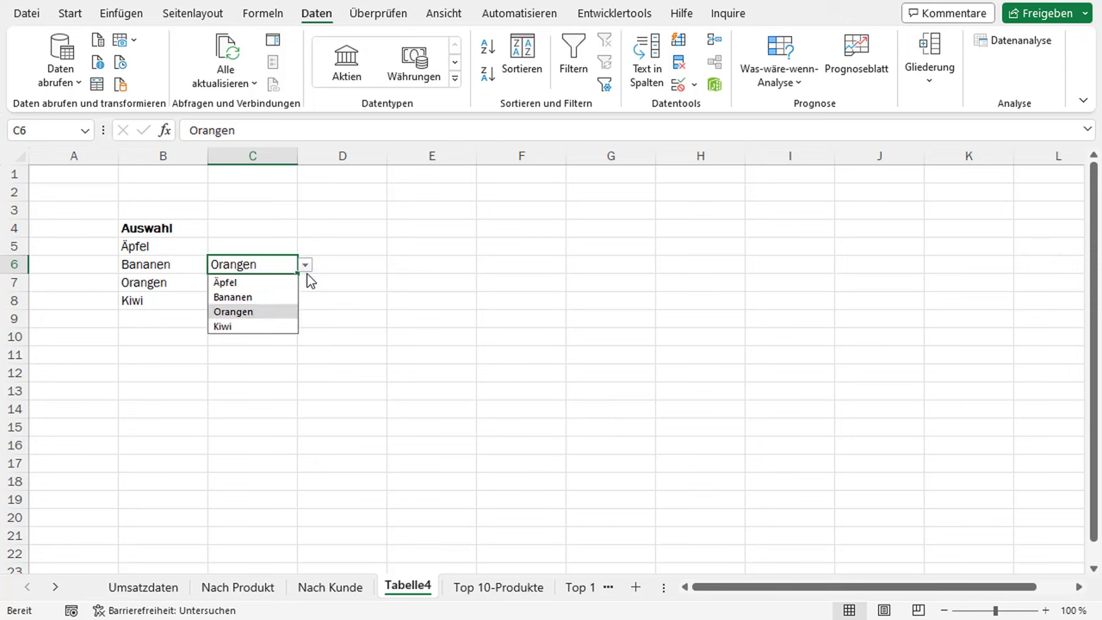
click(275, 325)
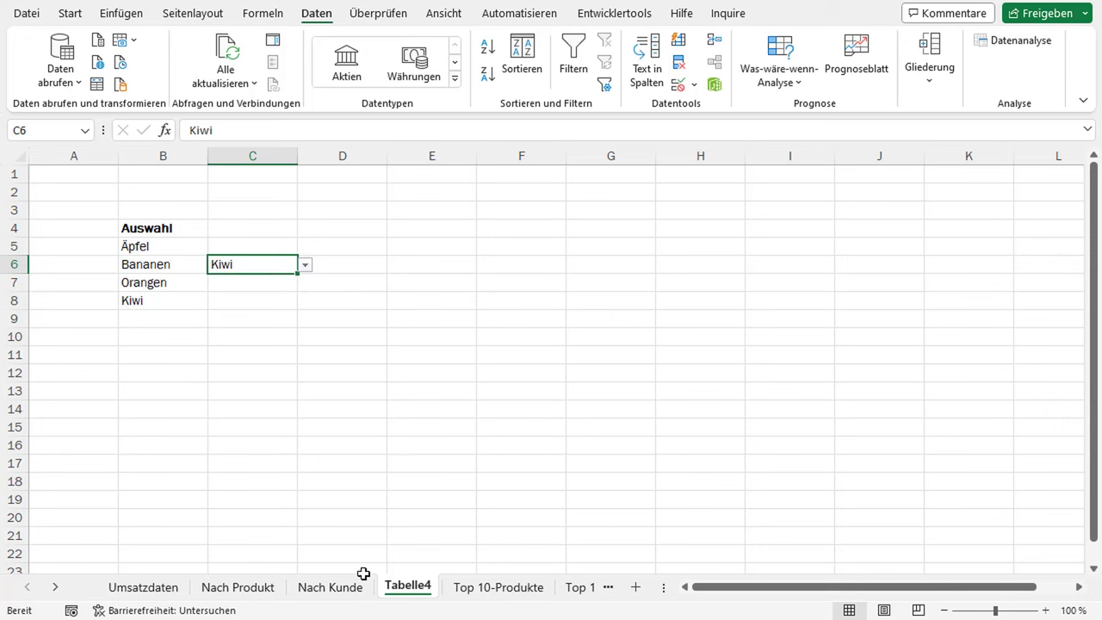
- Open Tabelle4's code module in the VBA editor via the sheet tab's Code anzeigen
right_click(411, 589)
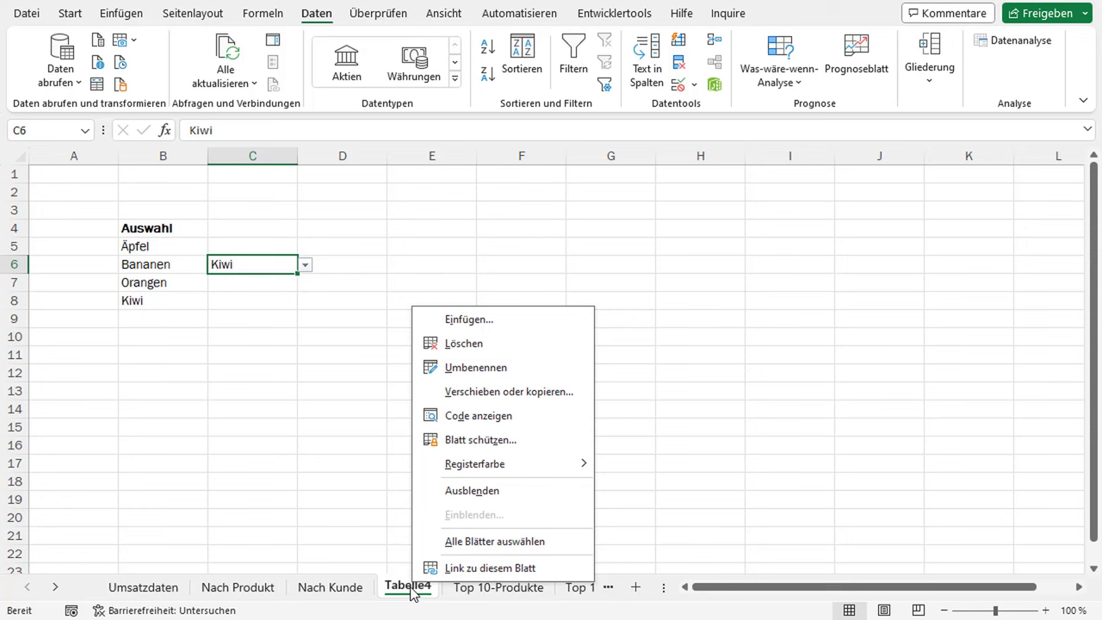
click(269, 265)
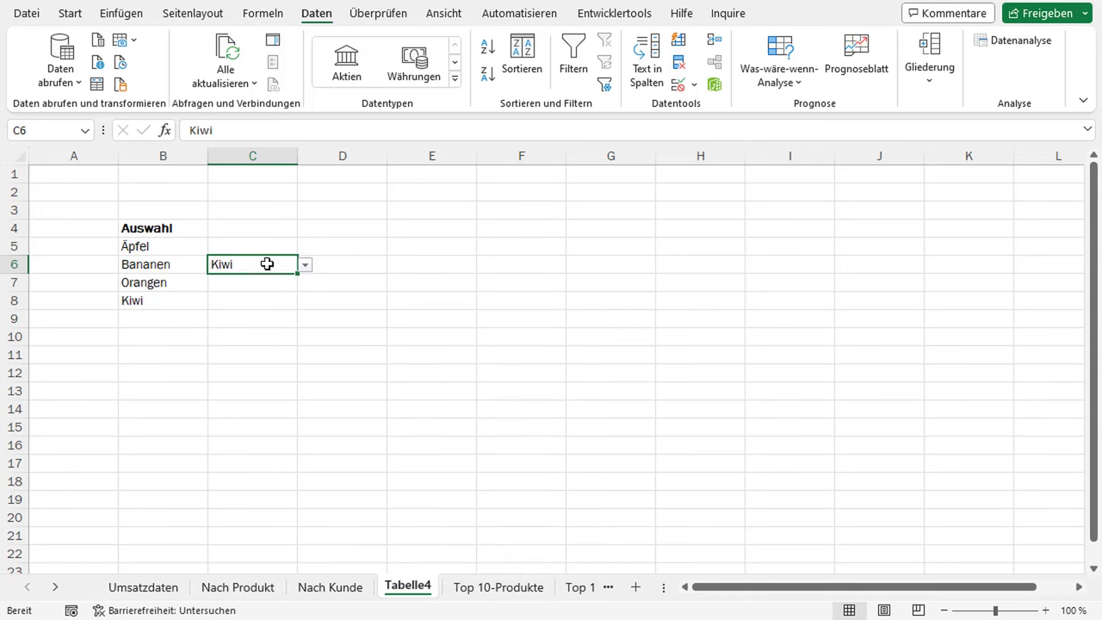
right_click(408, 590)
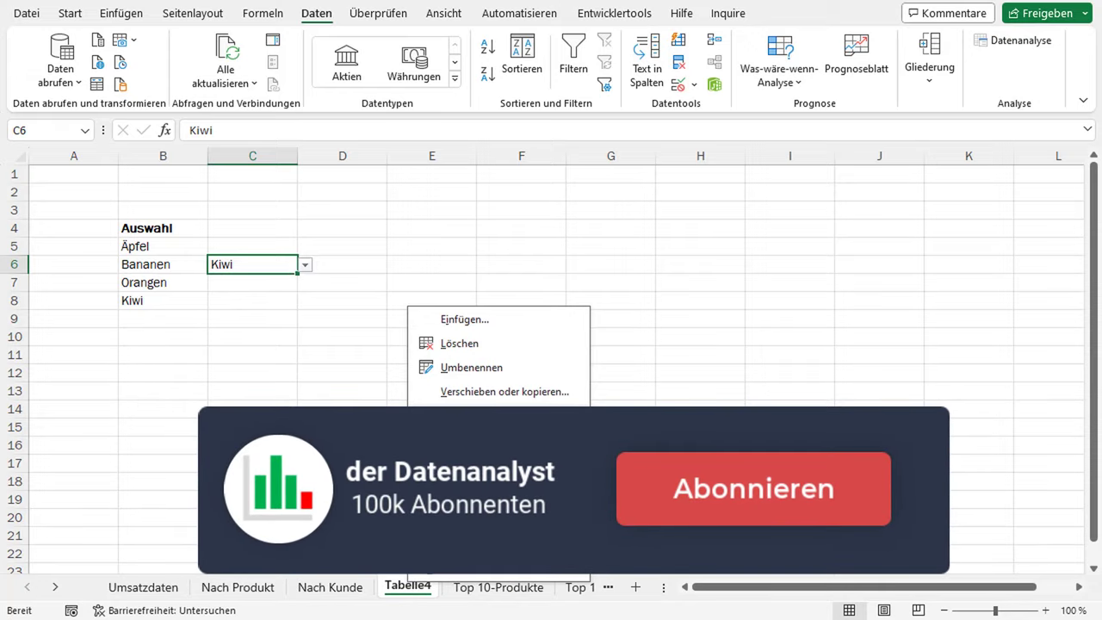
click(443, 409)
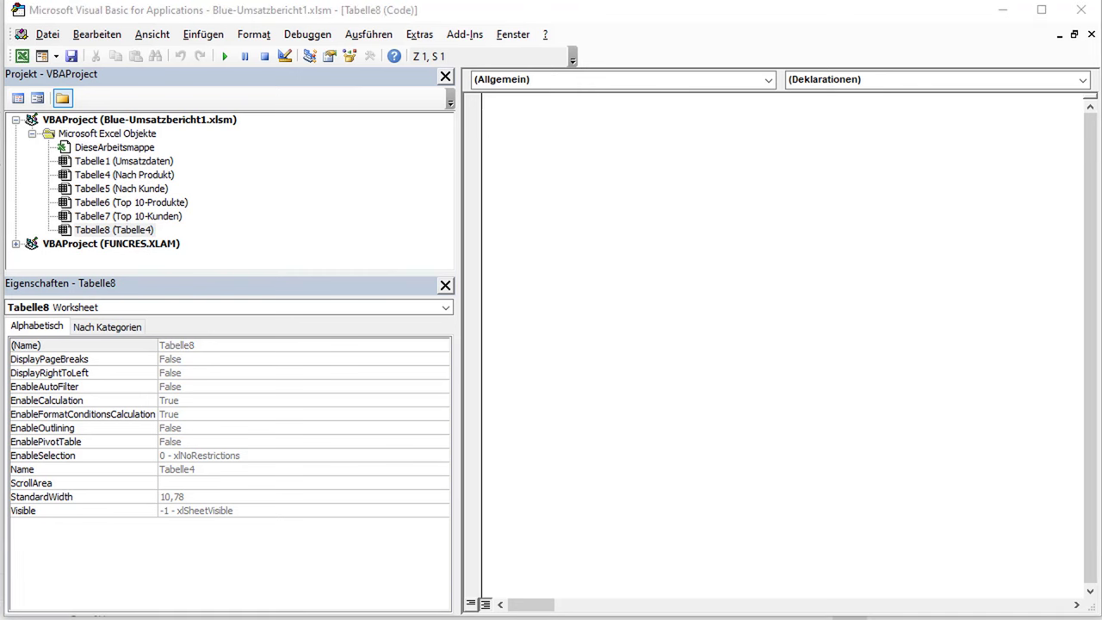
- Paste the comma-appending Worksheet_Change macro into Tabelle4's module and close the editor
click(529, 173)
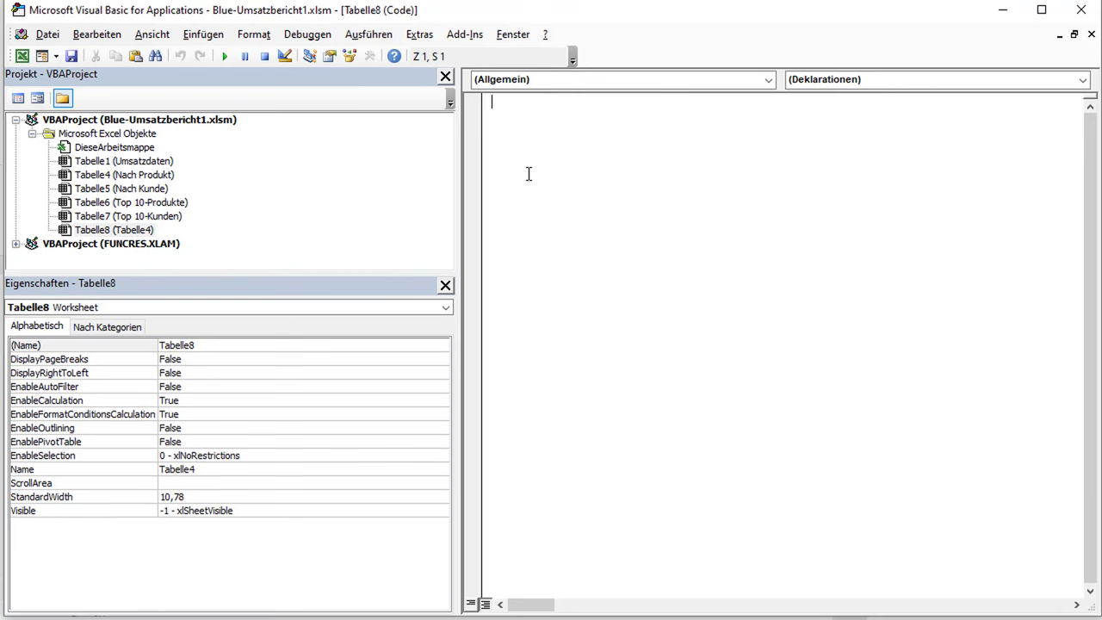
text(Private Sub Worksheet_Change(ByVal Target As Range)     Dim cellRange As Range     Dim value1 As String     Dim value2 As String     If Target.Count > 1 Then Exit Sub     On Error Resume Next     Set cellRange = Cells.SpecialCells(xlCellTypeAllValidation)     If cellRange Is Nothing Then Exit Sub     Application.EnableEvents = False     If Not Application.Intersect(Target, cellRange) Is Nothing Then         value2 = Target.Value         Application.Undo         value1 = Target.Value         Target.Value = value2         If value1 <> "" Then             If value2 <> "" Then                 If value1 = value2 Or _                    InStr(1, value1, ", " & value2) Or _                    InStr(1, value1, value2 & ",") Then                     Target.Value = value1                 Else                     Target.Value = value1 & ", " & value2                 End If             End If         End If     End If     Application.EnableEvents = True End Sub)
click(627, 234)
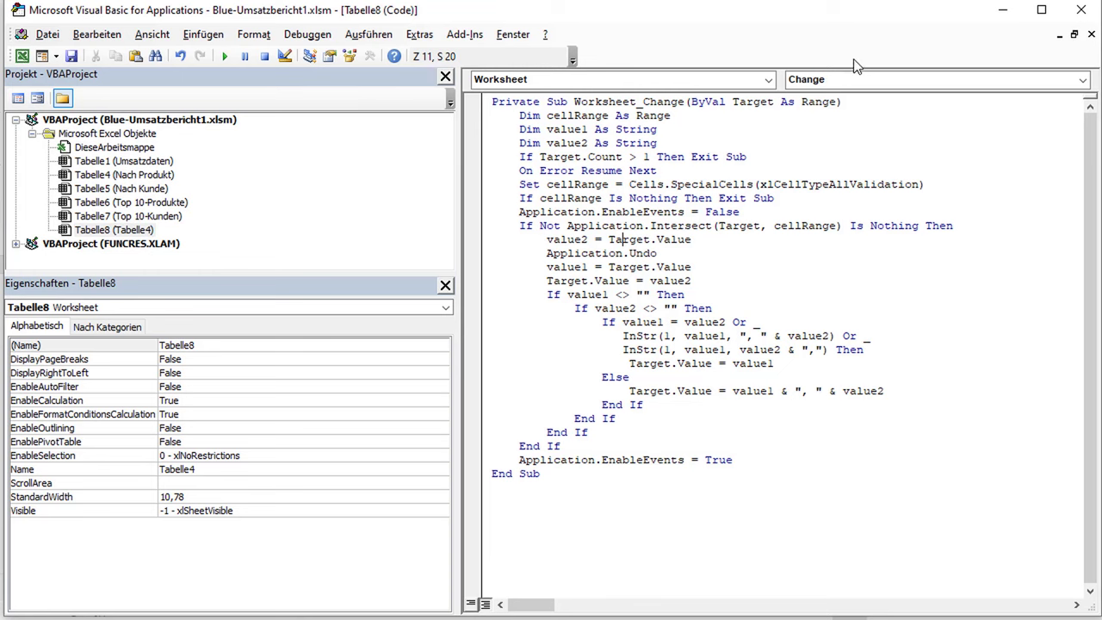
click(1082, 10)
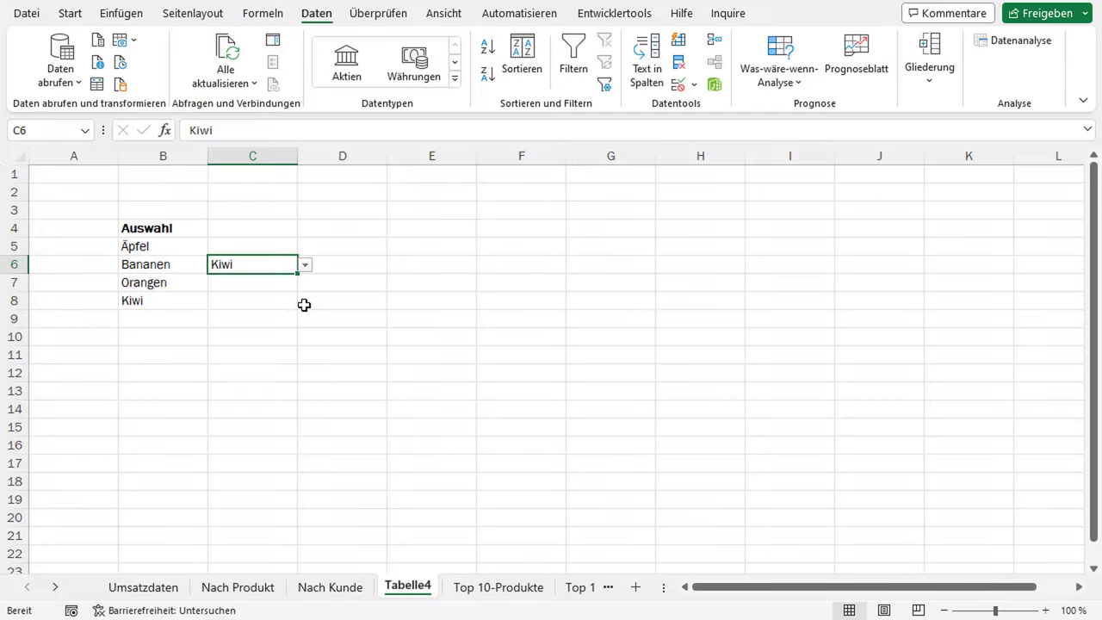
- Append Orangen and Bananen to C6 from the dropdown to test multi-select
click(285, 246)
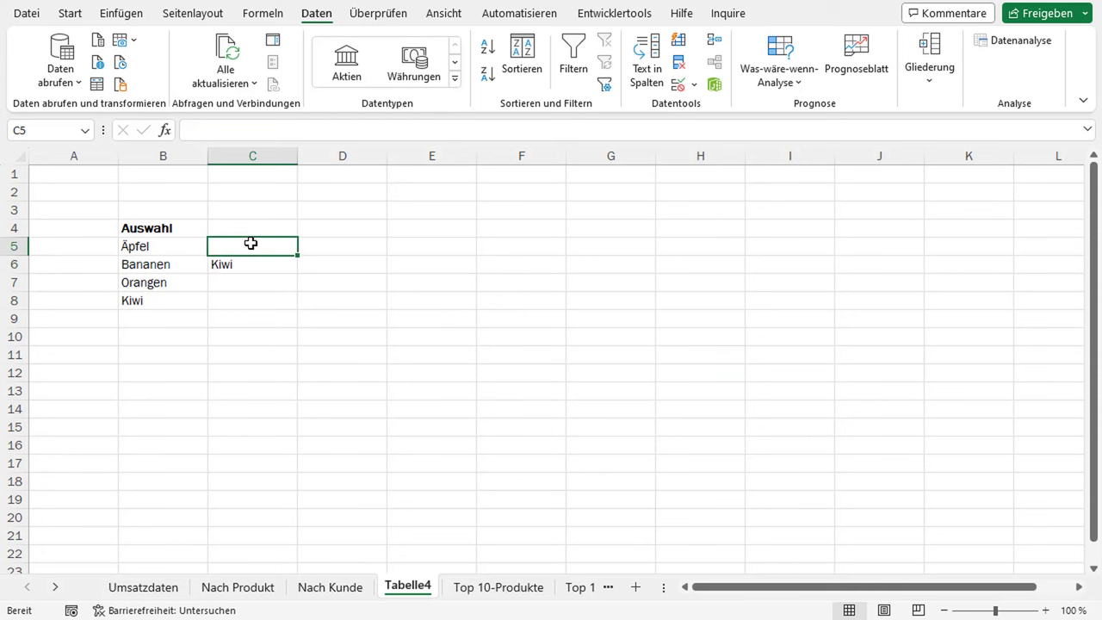
click(252, 266)
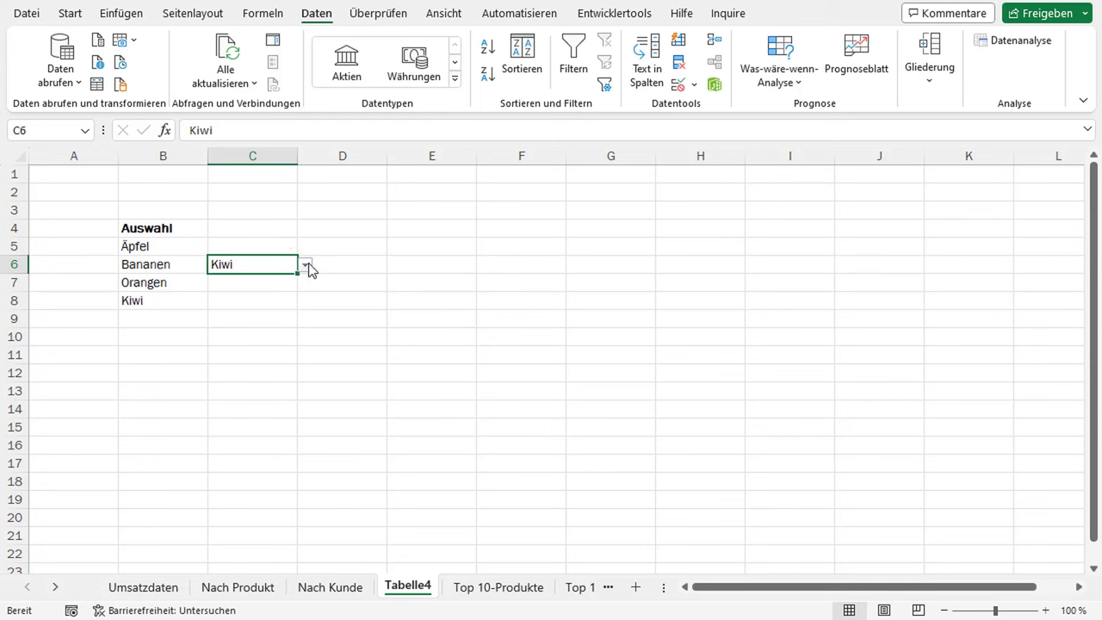
click(306, 266)
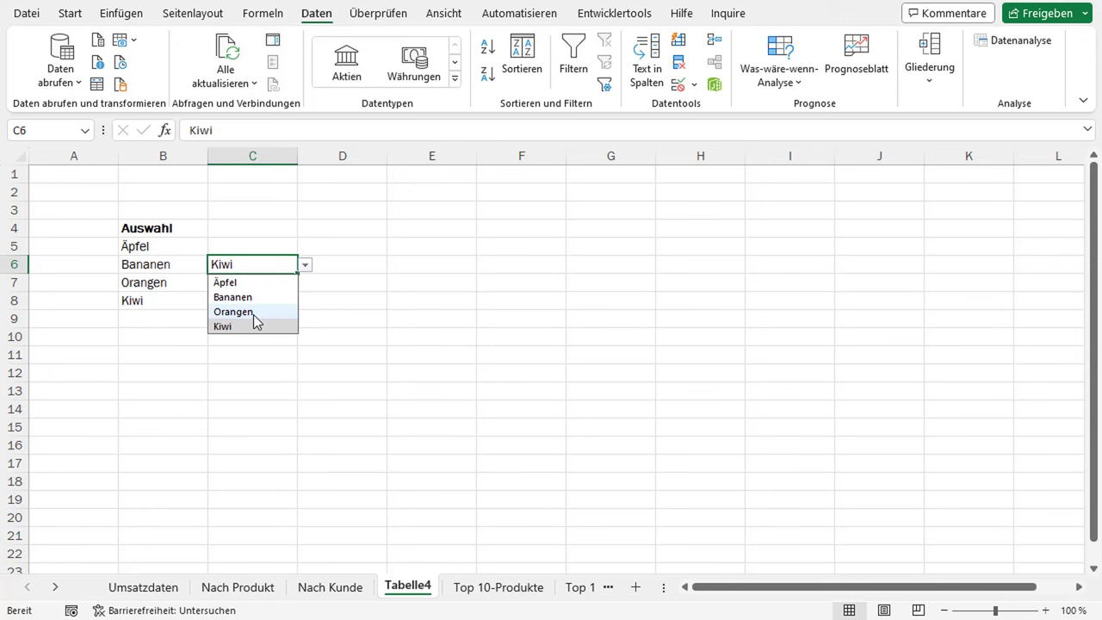
click(254, 313)
click(305, 266)
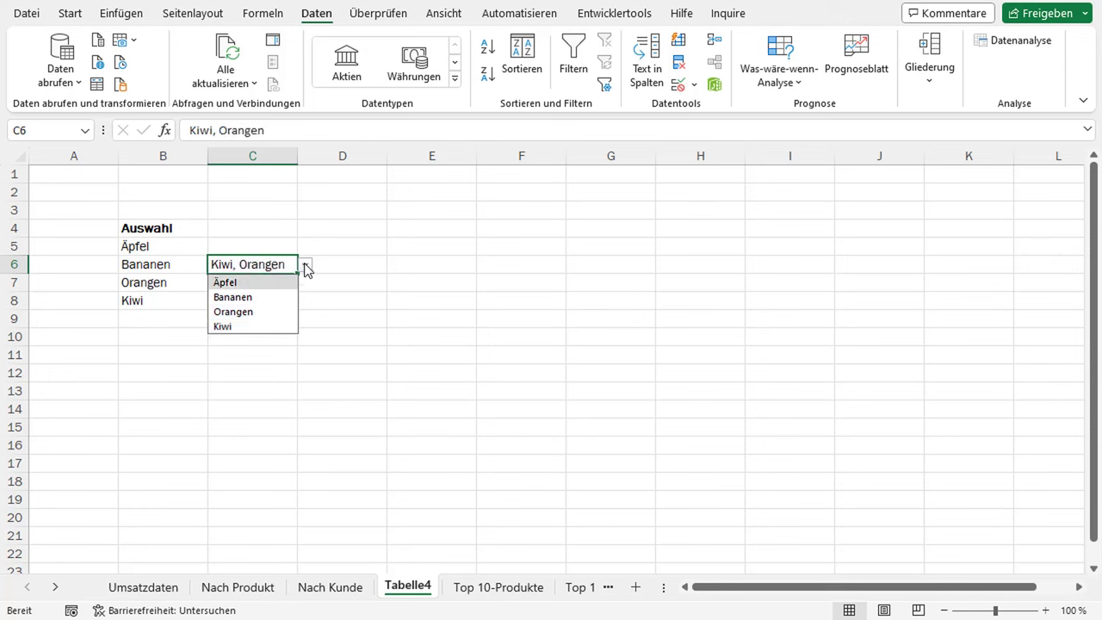
click(262, 297)
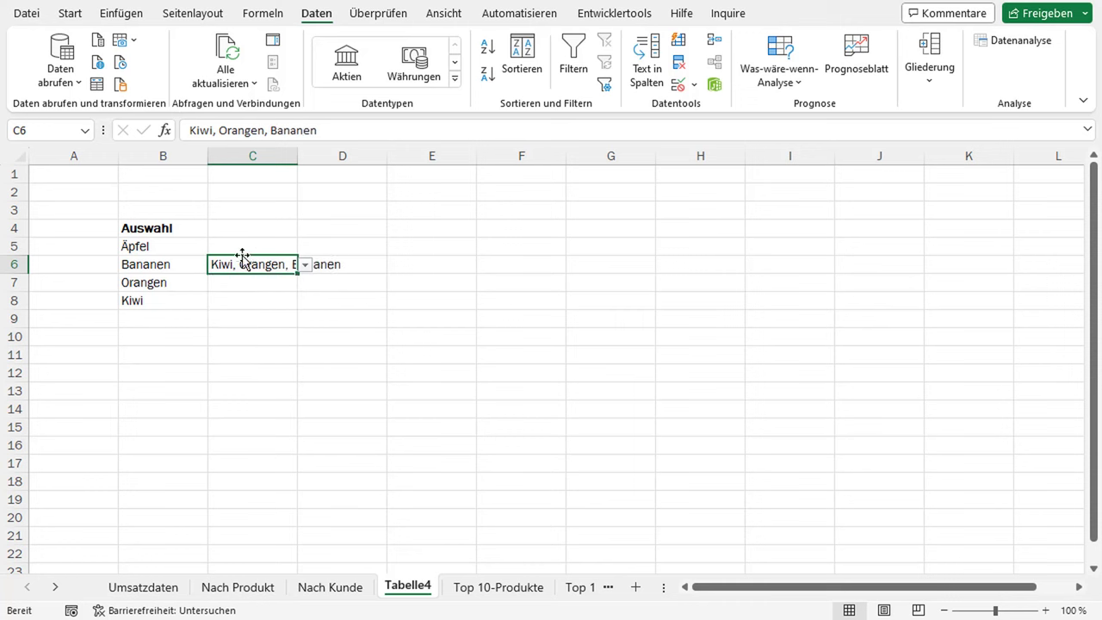
click(307, 266)
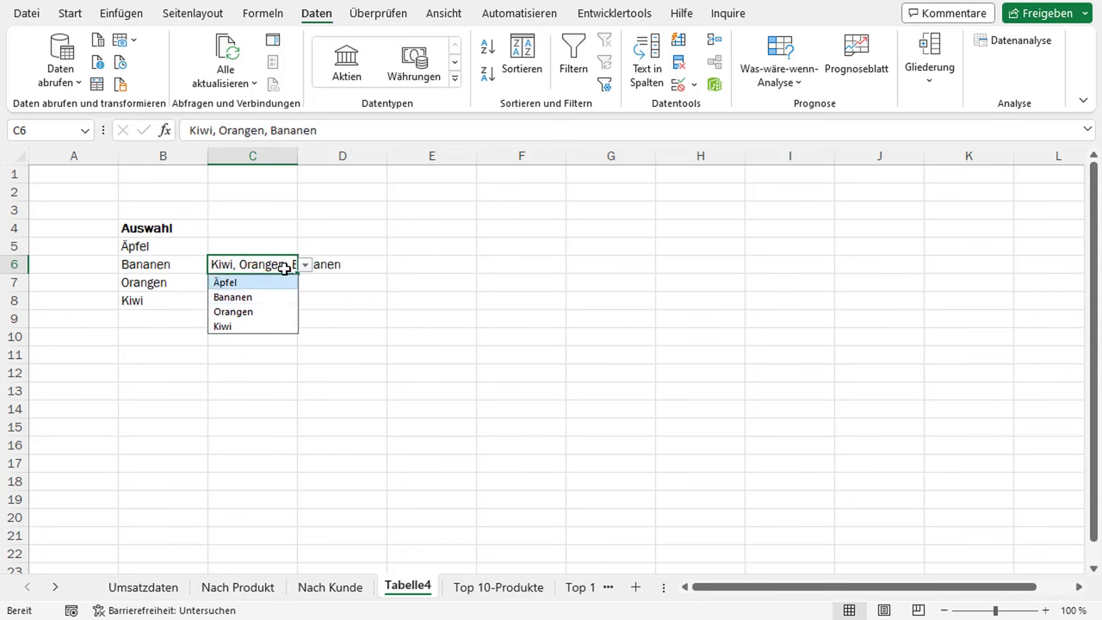
click(307, 266)
- Autofit column C to its contents and append Äpfel to C6
double_click(293, 155)
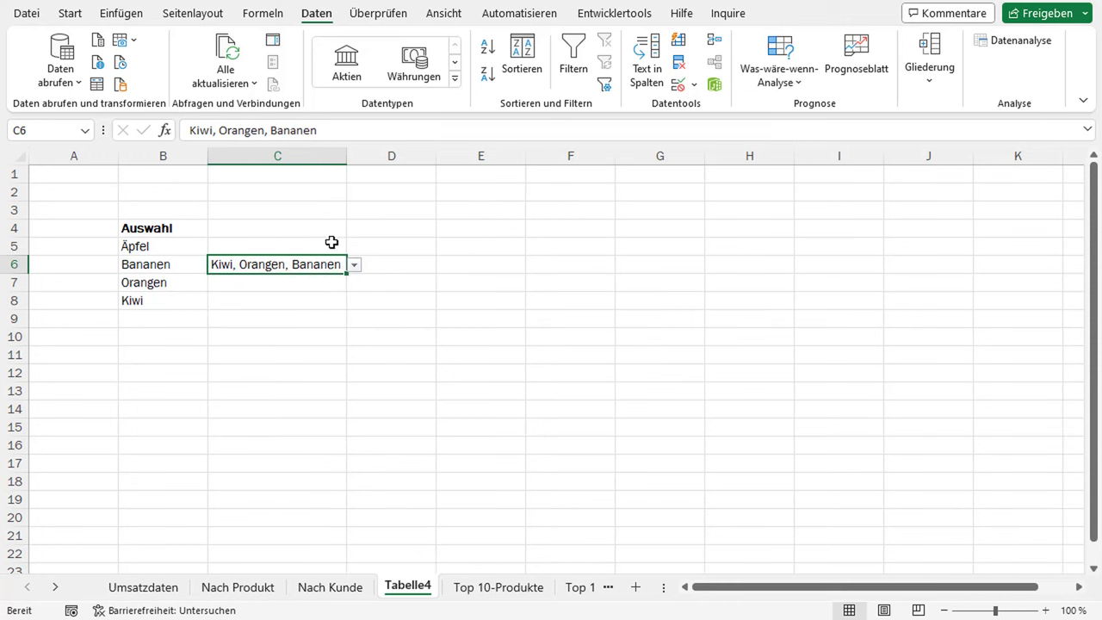
click(353, 266)
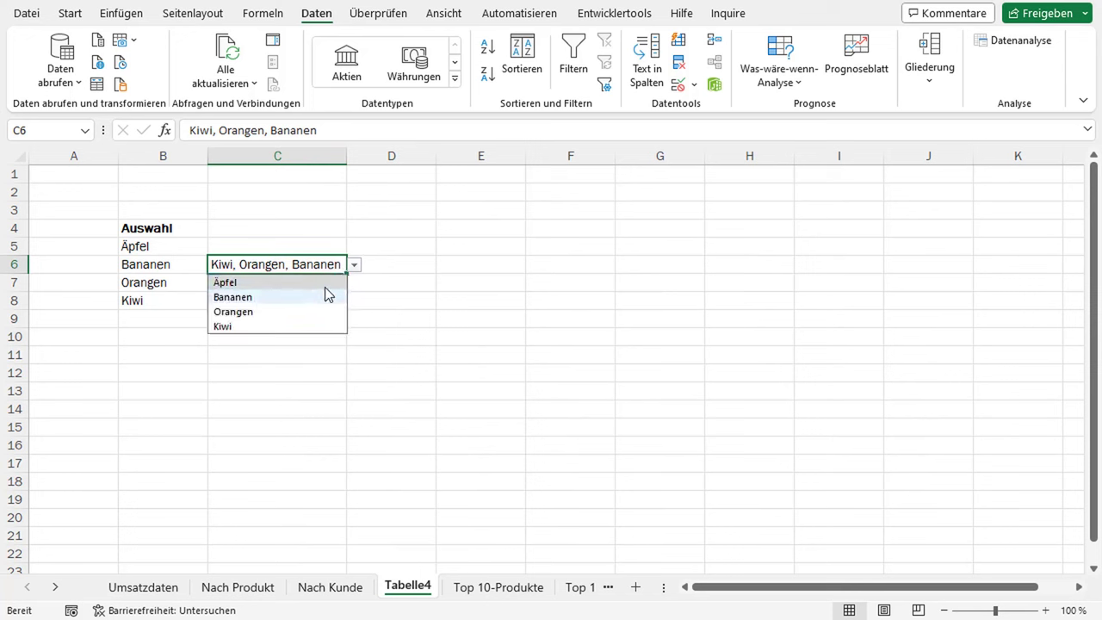
click(322, 284)
click(354, 267)
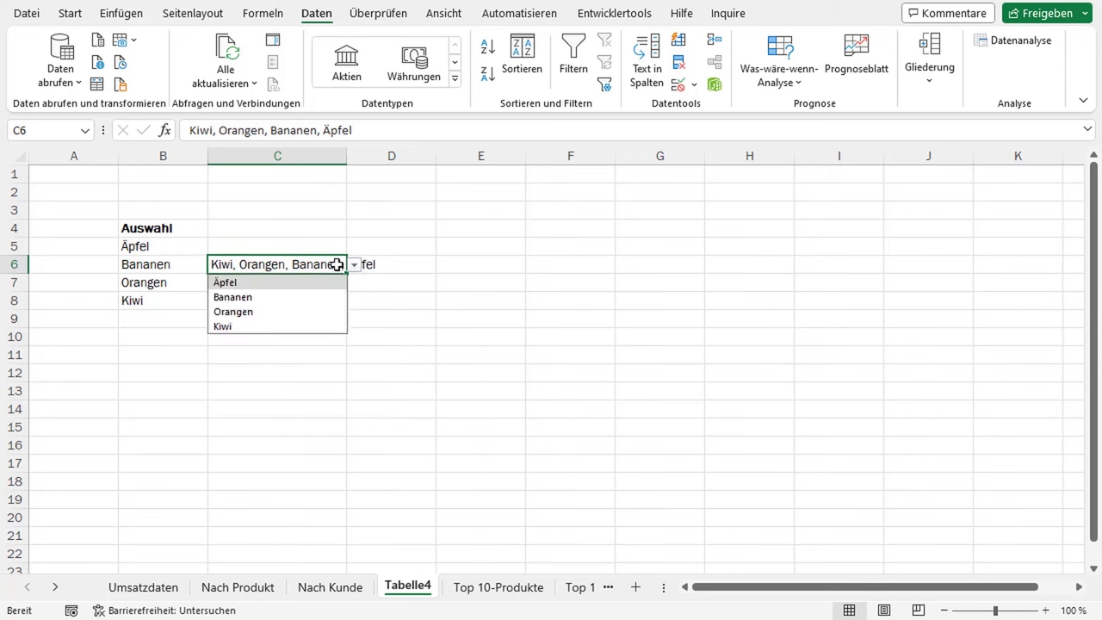
click(354, 267)
double_click(349, 163)
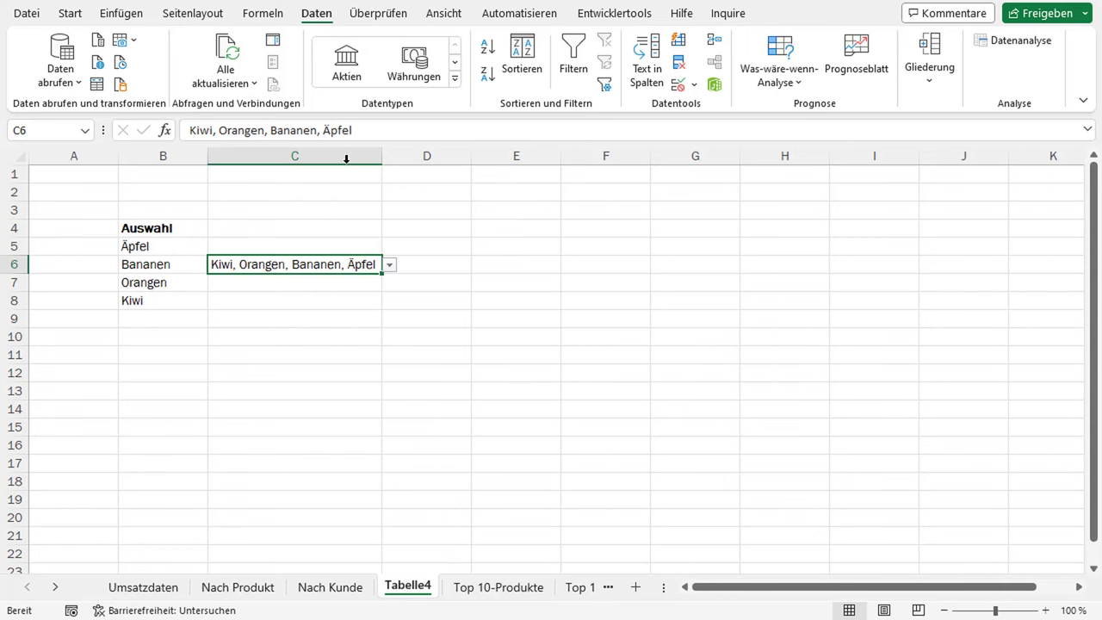
- Clear C6 and refill it so it reads 'Bananen, Kiwi'
key(Delete)
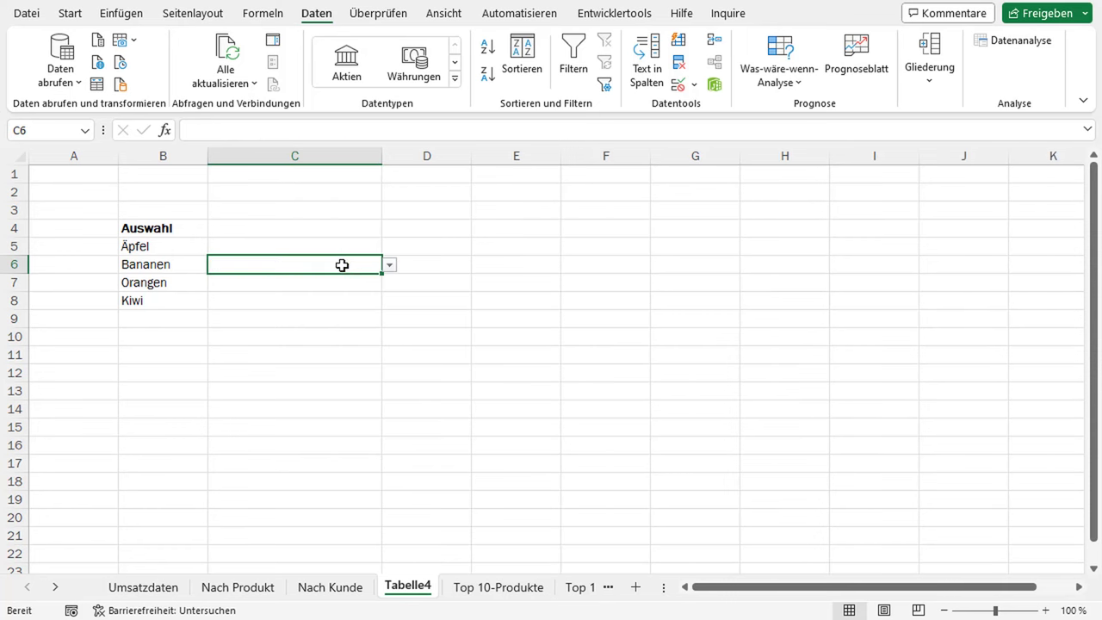
click(389, 265)
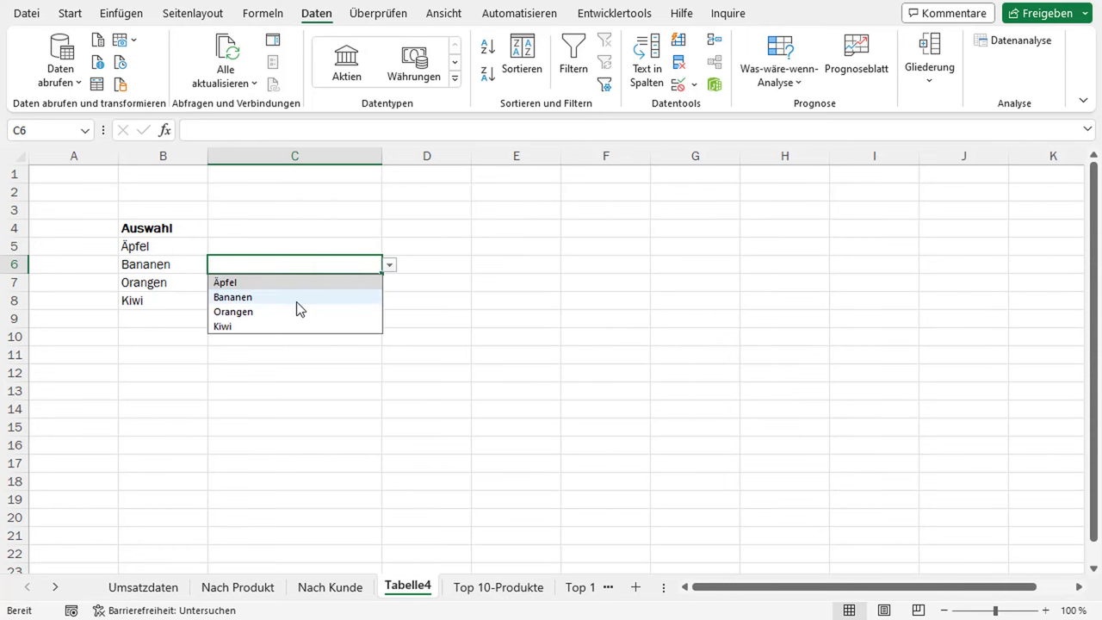
click(298, 301)
click(390, 266)
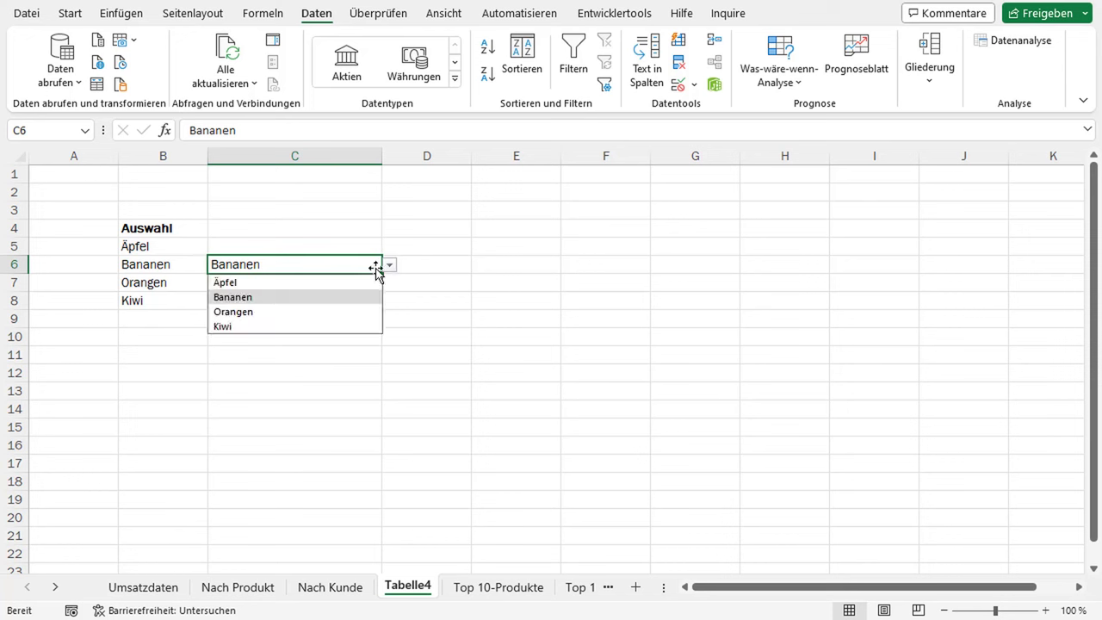
click(290, 326)
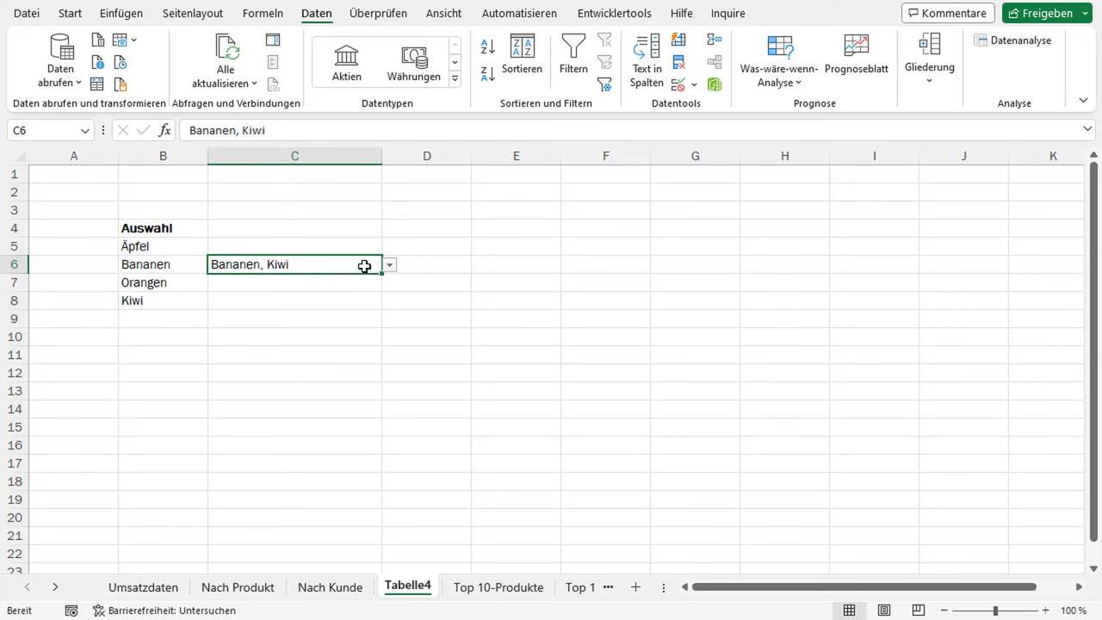